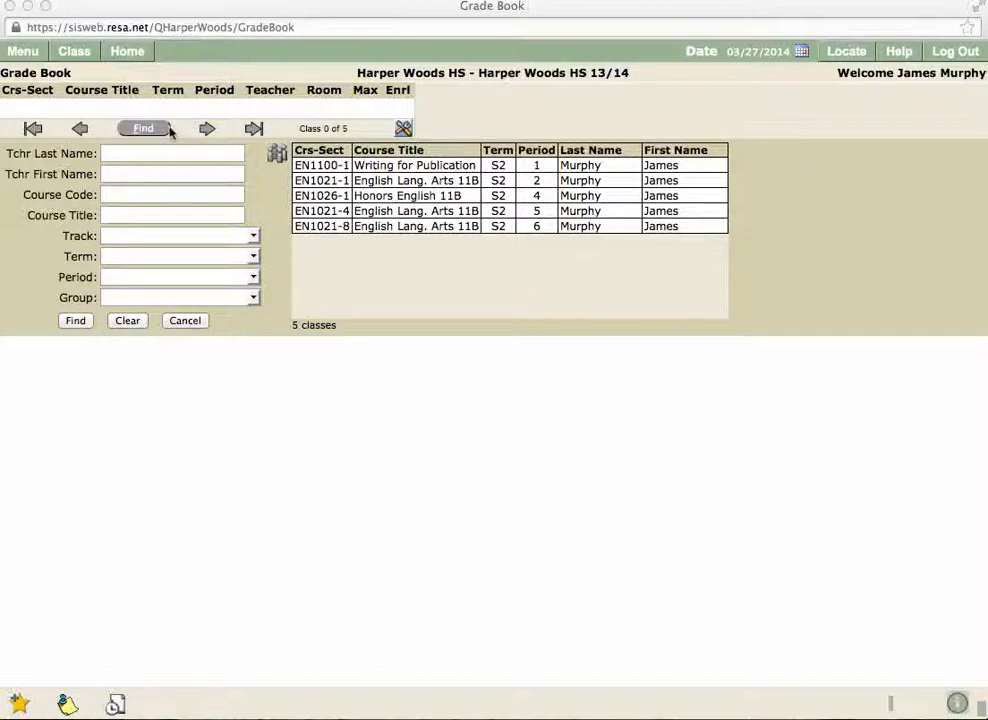
# - Open the EN1100-1 Writing for Publication class from the class list and go to its gradebook setup
pyautogui.click(427, 168)
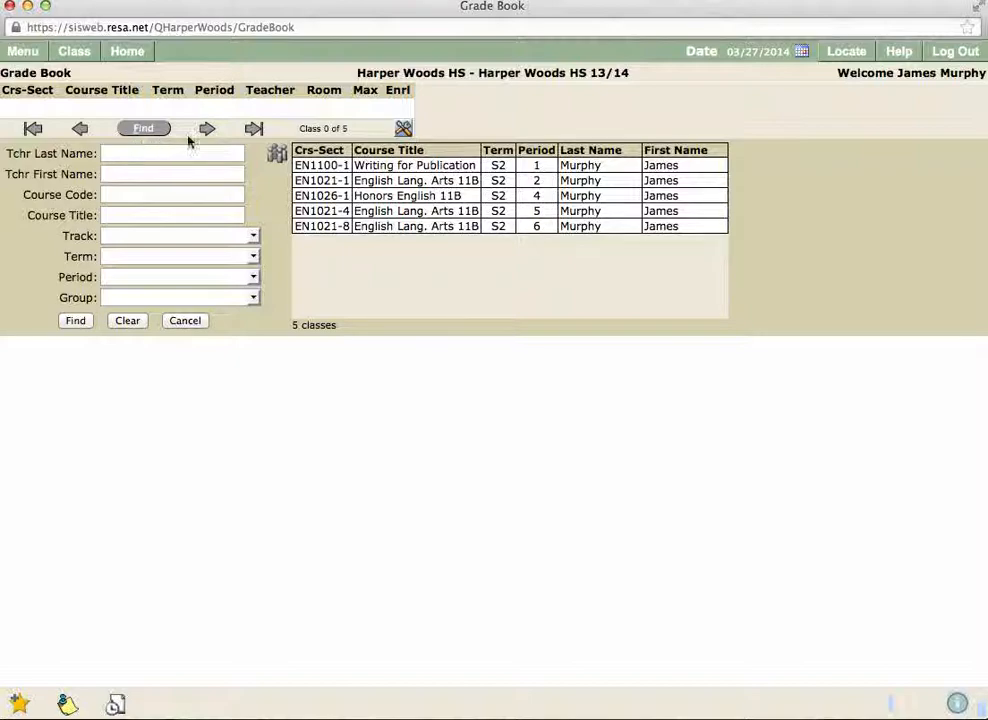
pyautogui.click(393, 170)
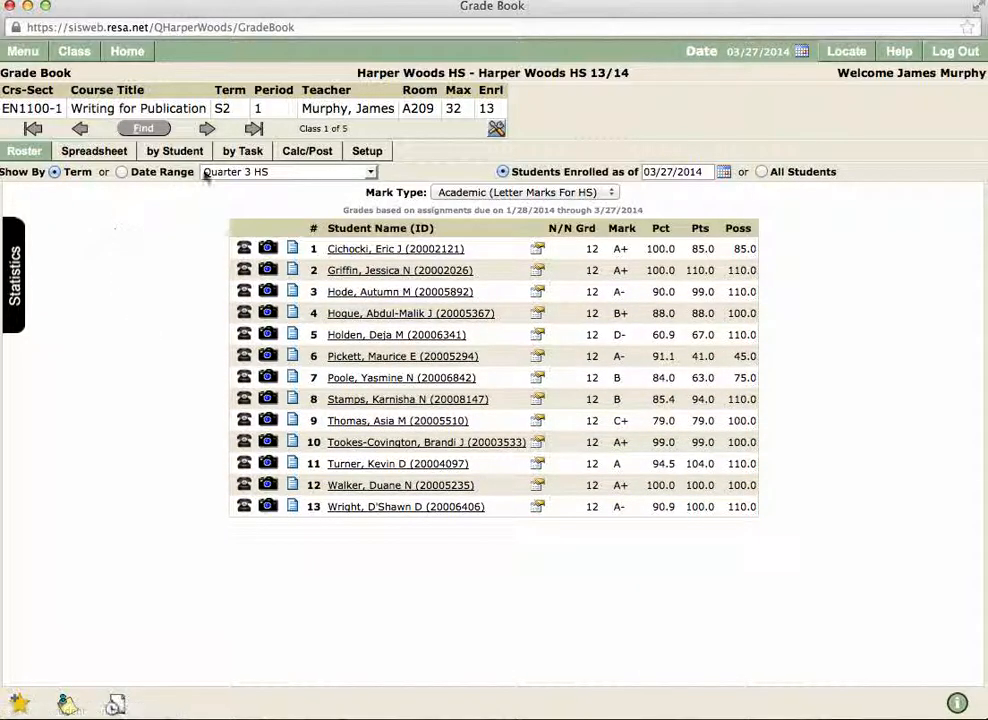
pyautogui.click(371, 151)
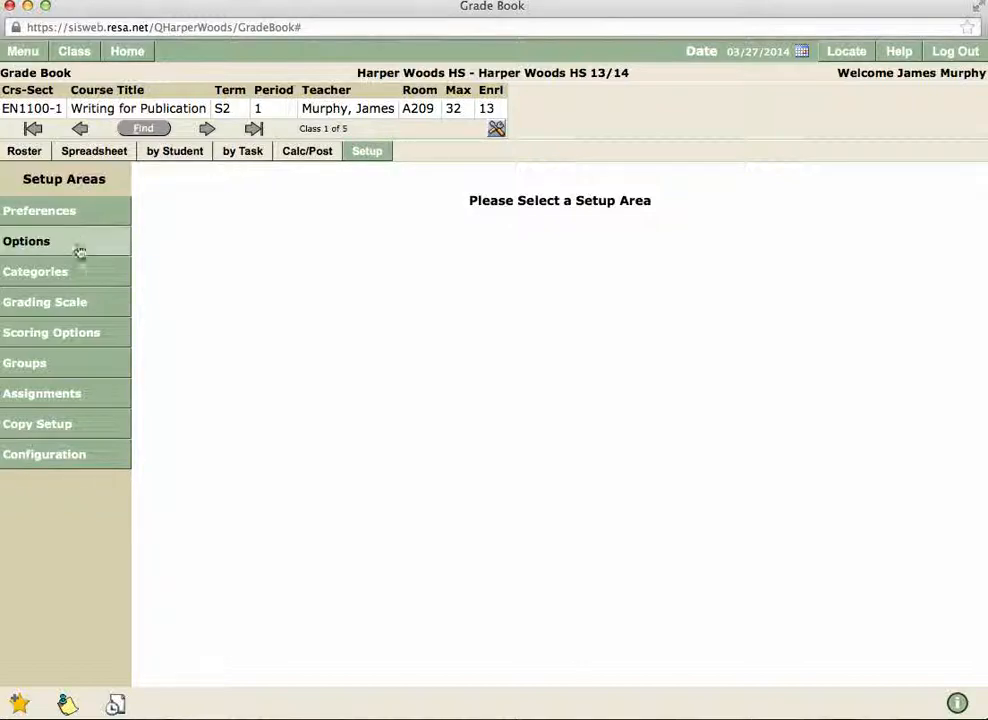
# - Open the teacher preferences and choose Current Term as the default term when launching Gradebook
pyautogui.click(112, 209)
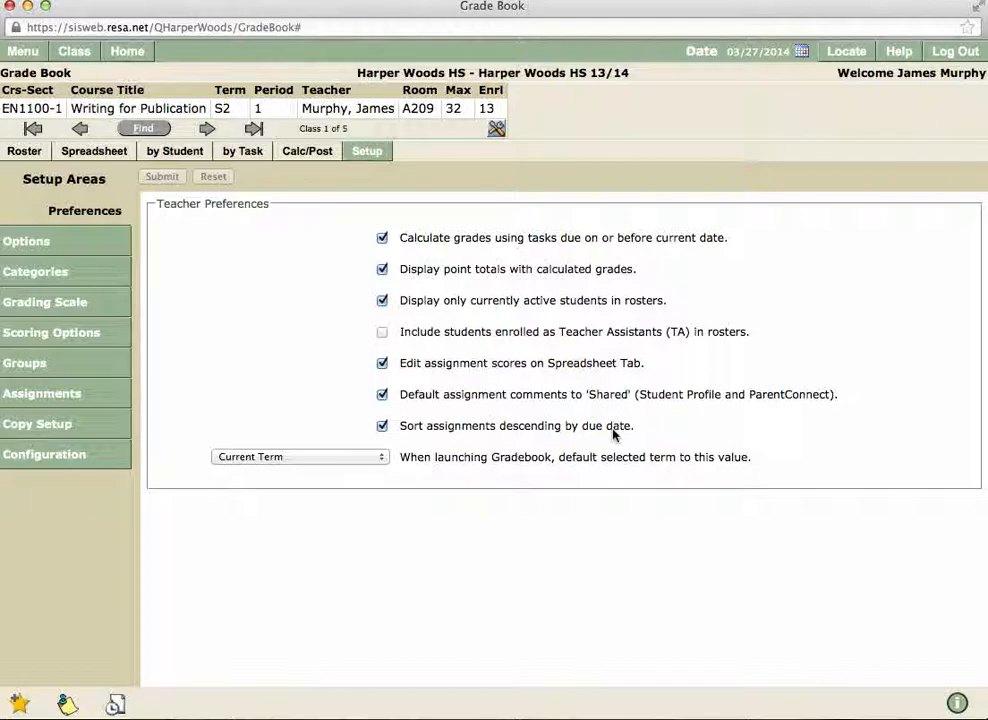
pyautogui.click(381, 460)
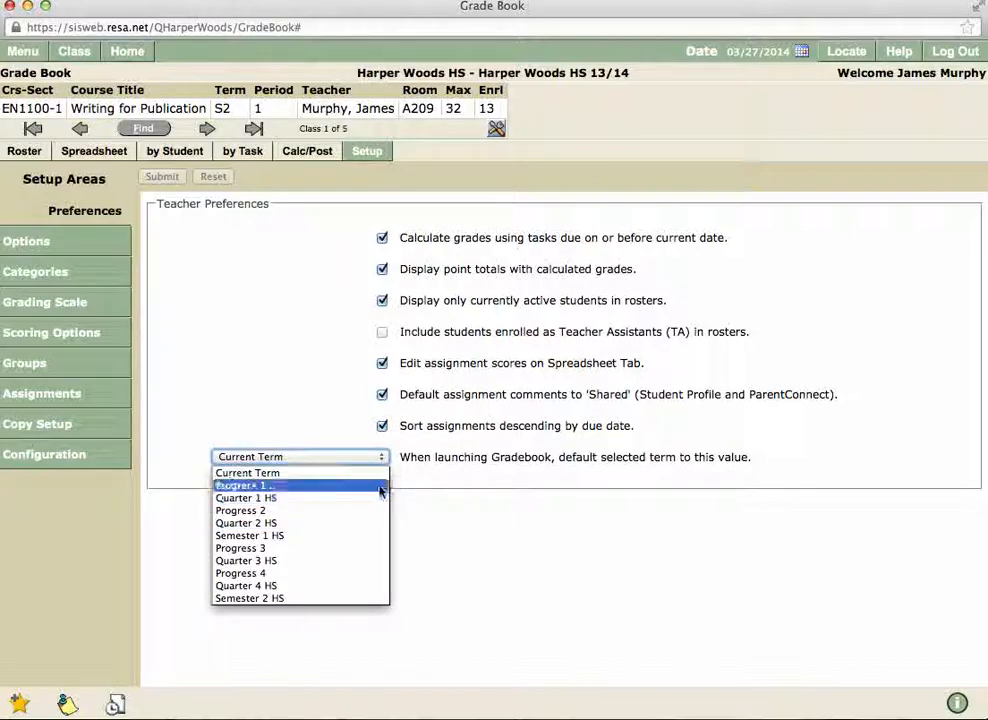
pyautogui.click(379, 473)
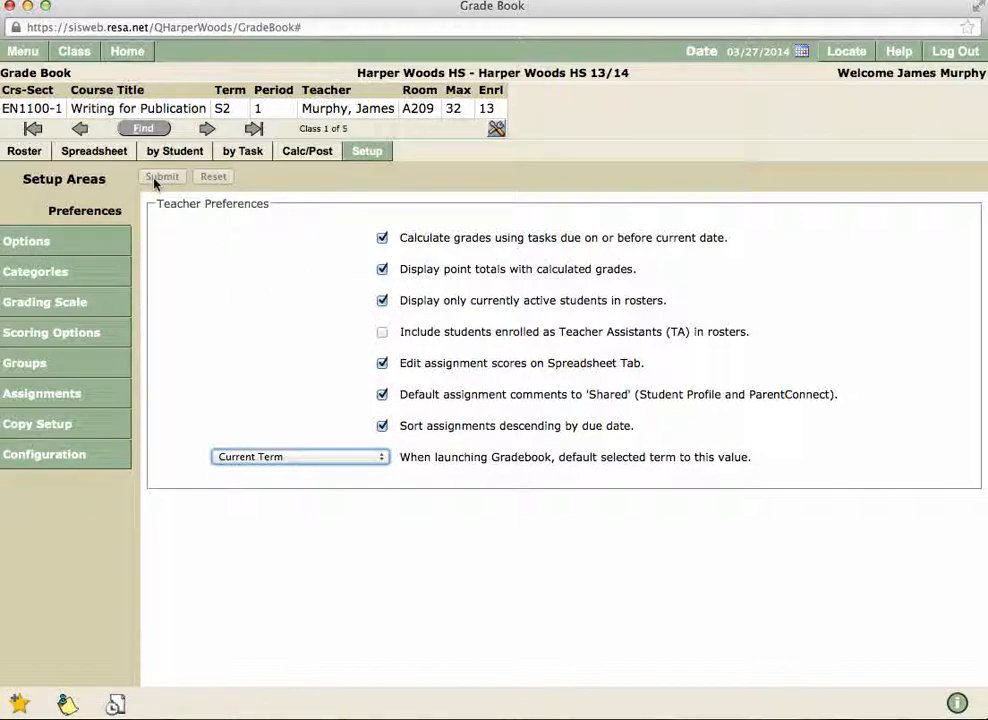
# - Examine the class options for score display, grade calculation method, missing assignment scores and assignment publishing
pyautogui.click(44, 249)
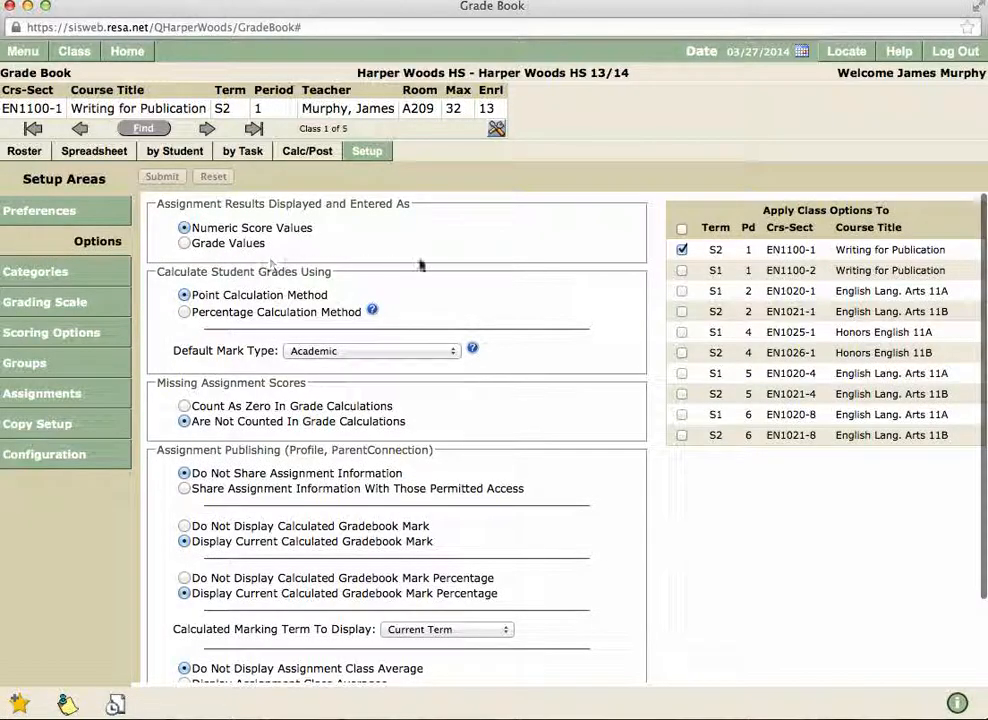
pyautogui.scroll(-2, 420, 265)
pyautogui.scroll(2, 420, 265)
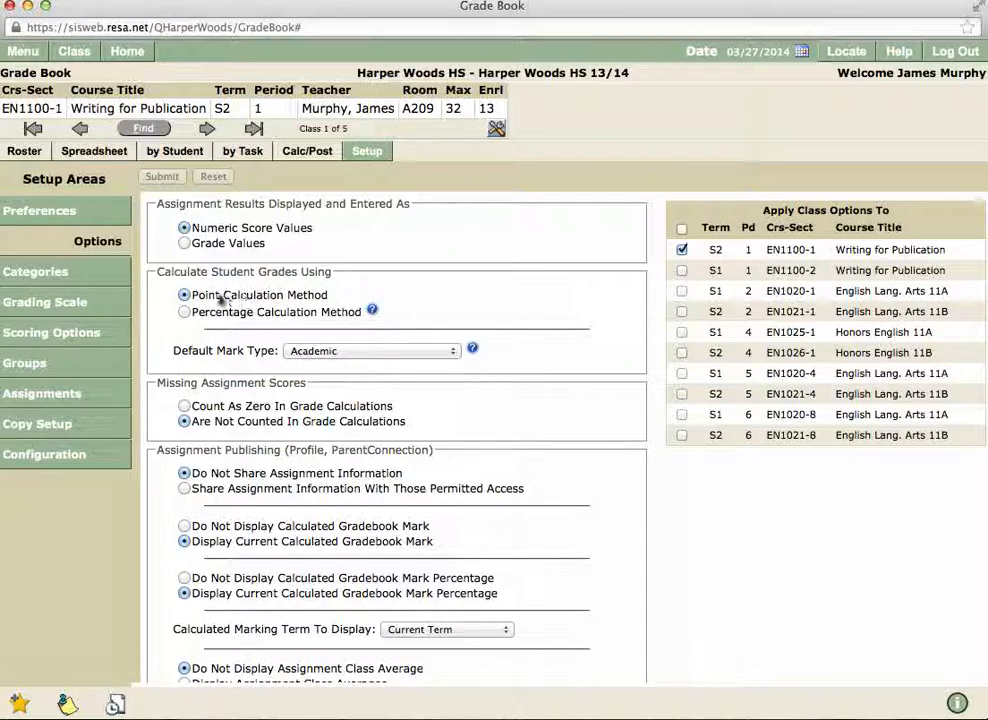
pyautogui.scroll(-1, 283, 313)
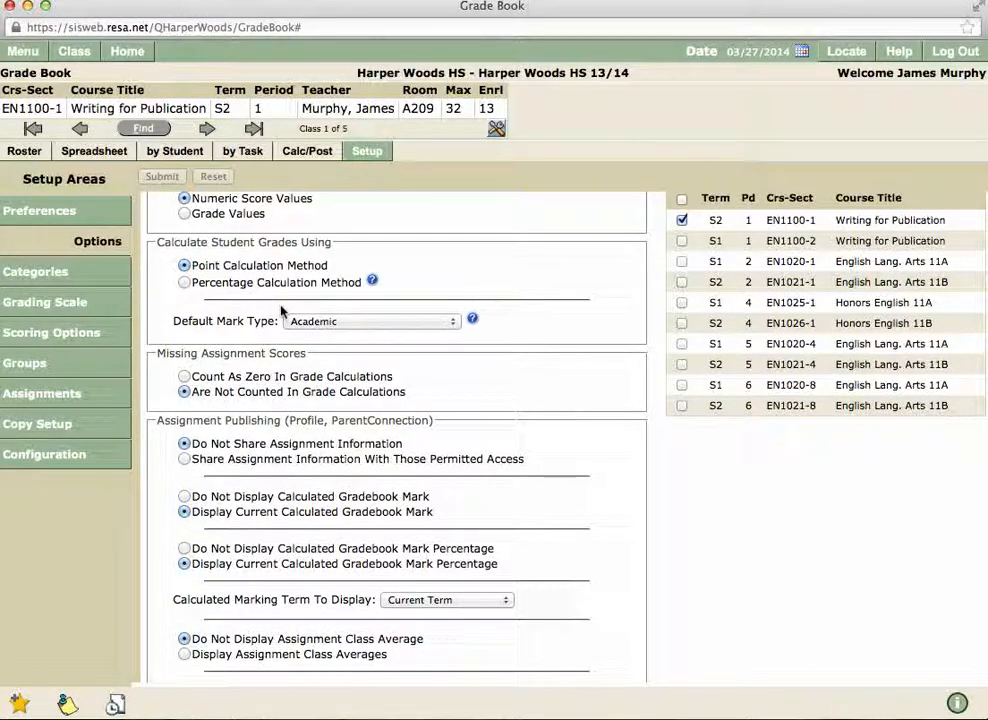
pyautogui.scroll(1, 250, 313)
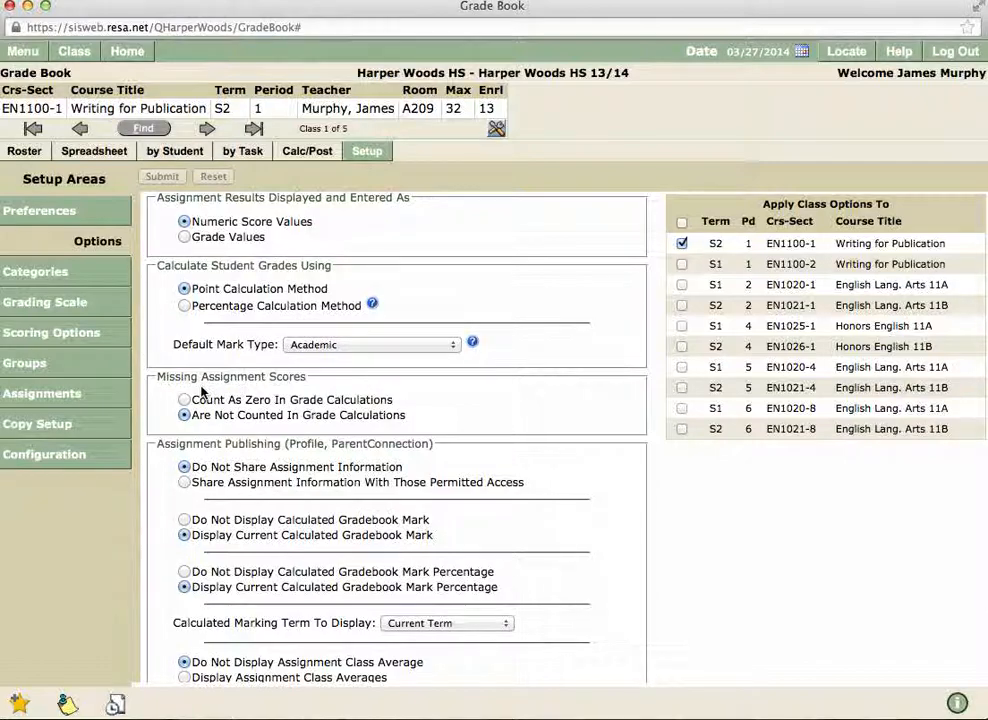
pyautogui.scroll(-1, 200, 390)
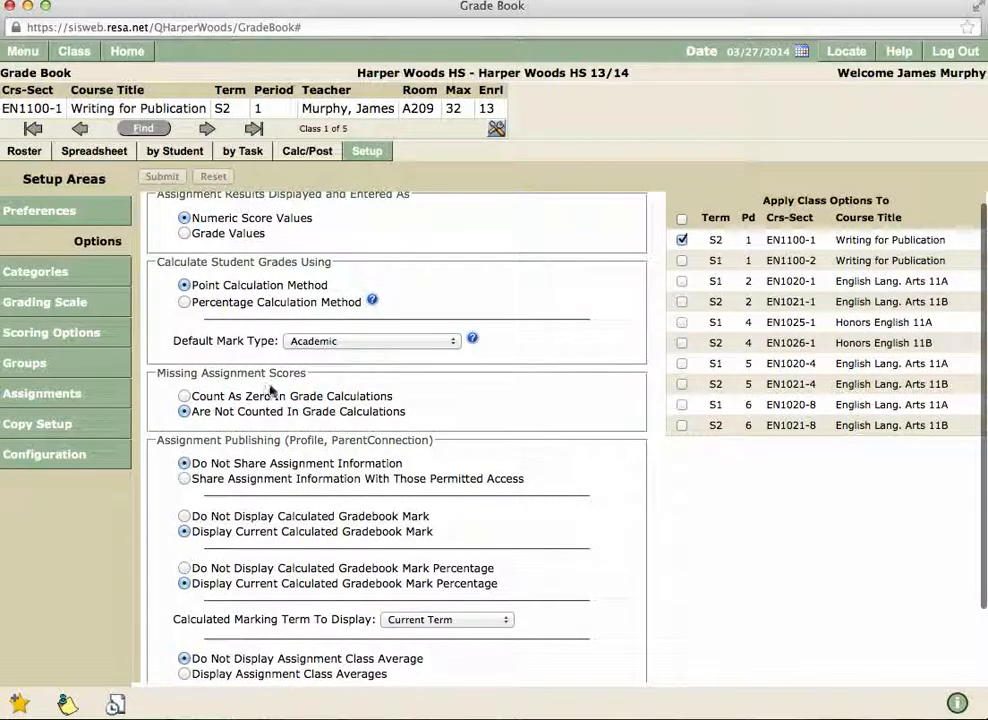
pyautogui.scroll(-1, 273, 389)
pyautogui.scroll(1, 273, 389)
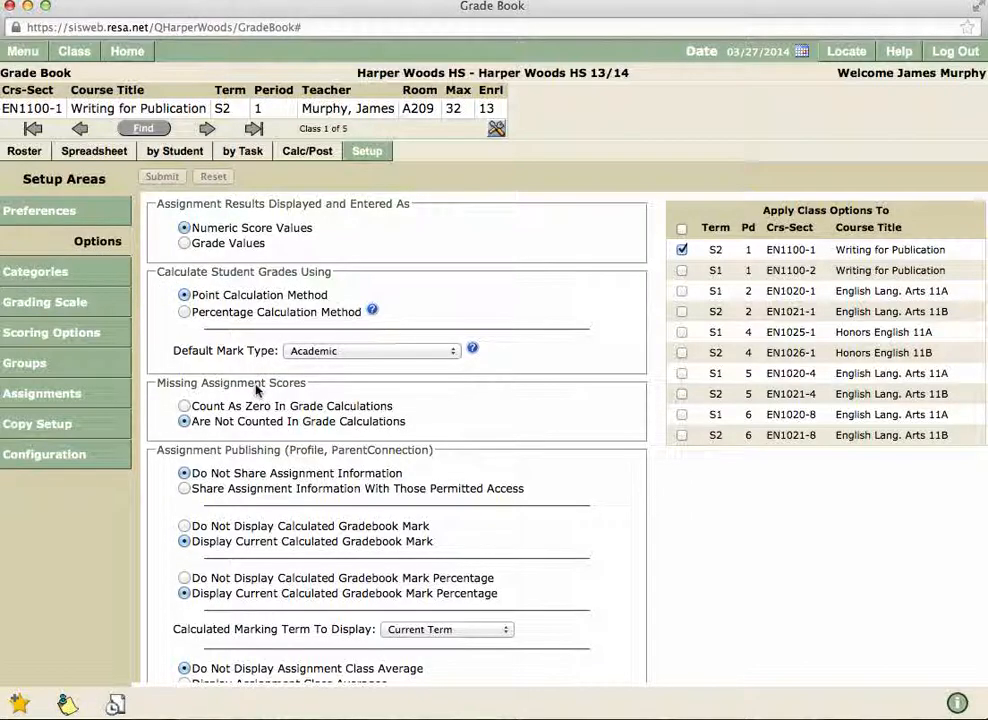
pyautogui.scroll(-1, 262, 377)
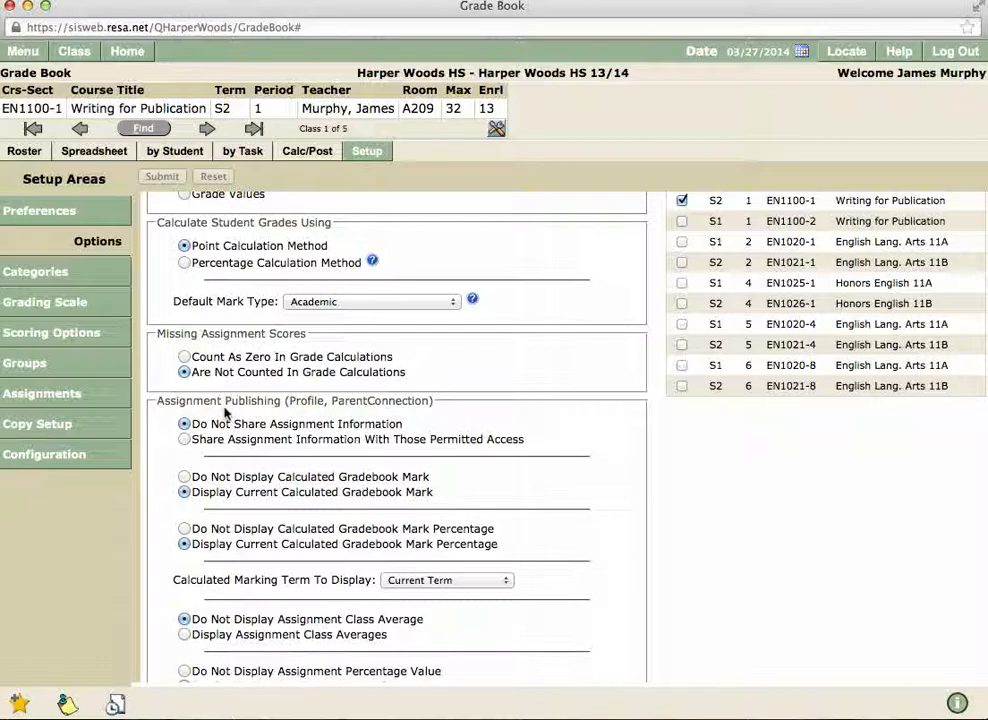
pyautogui.scroll(-2, 225, 413)
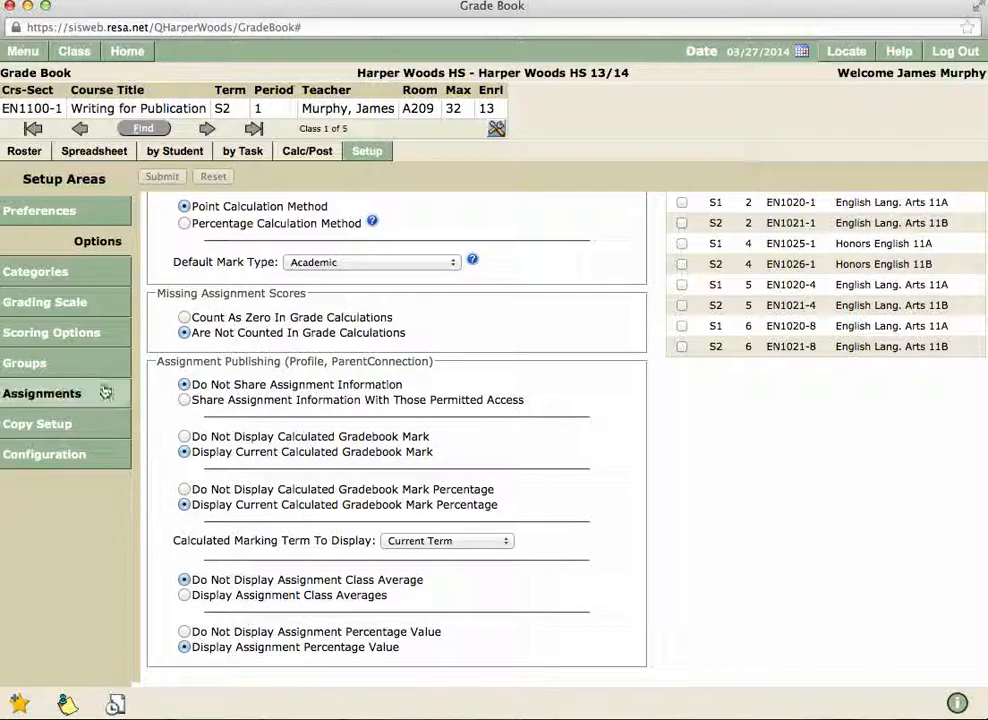
# - View the grade categories of Writing for Publication, and those of the period 2 class EN1021-1 English Lang. Arts 11B
pyautogui.click(72, 276)
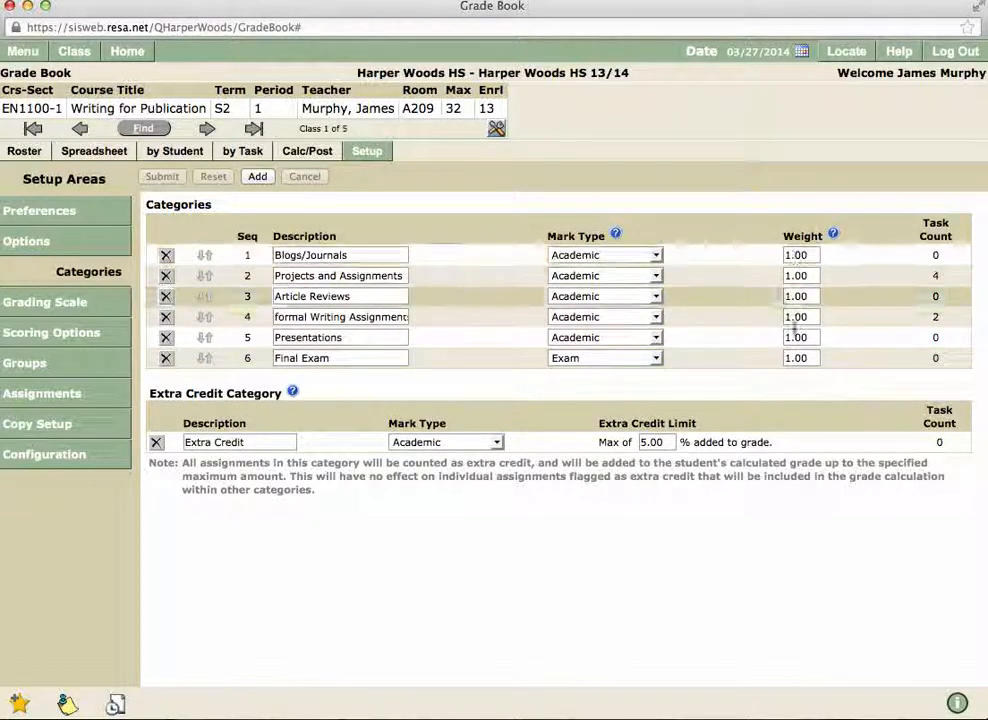
pyautogui.click(158, 132)
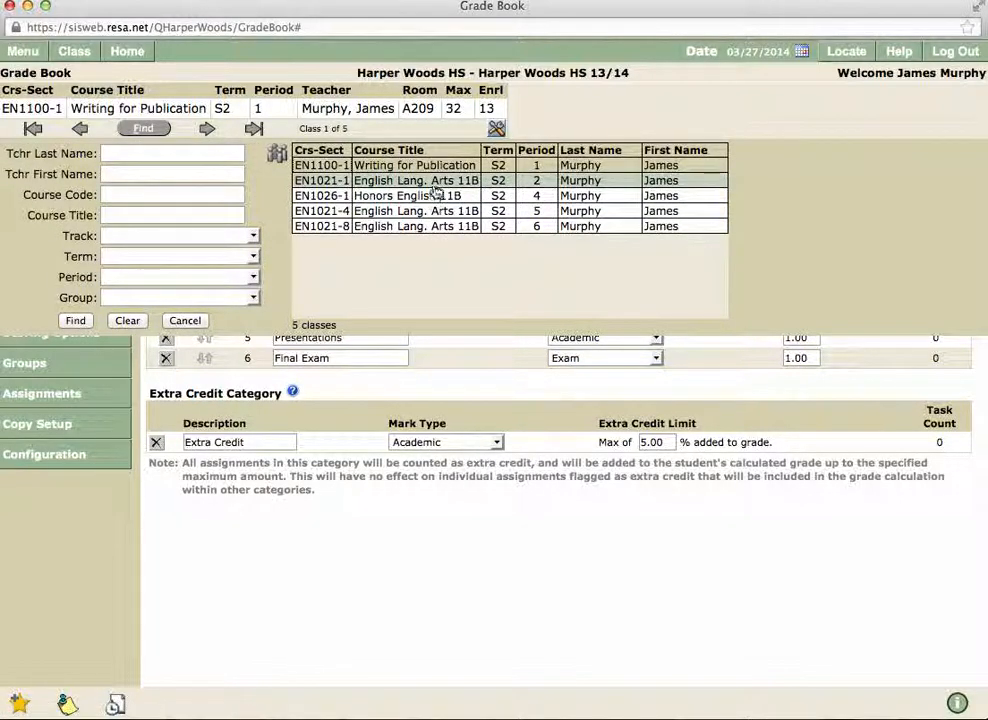
pyautogui.click(436, 180)
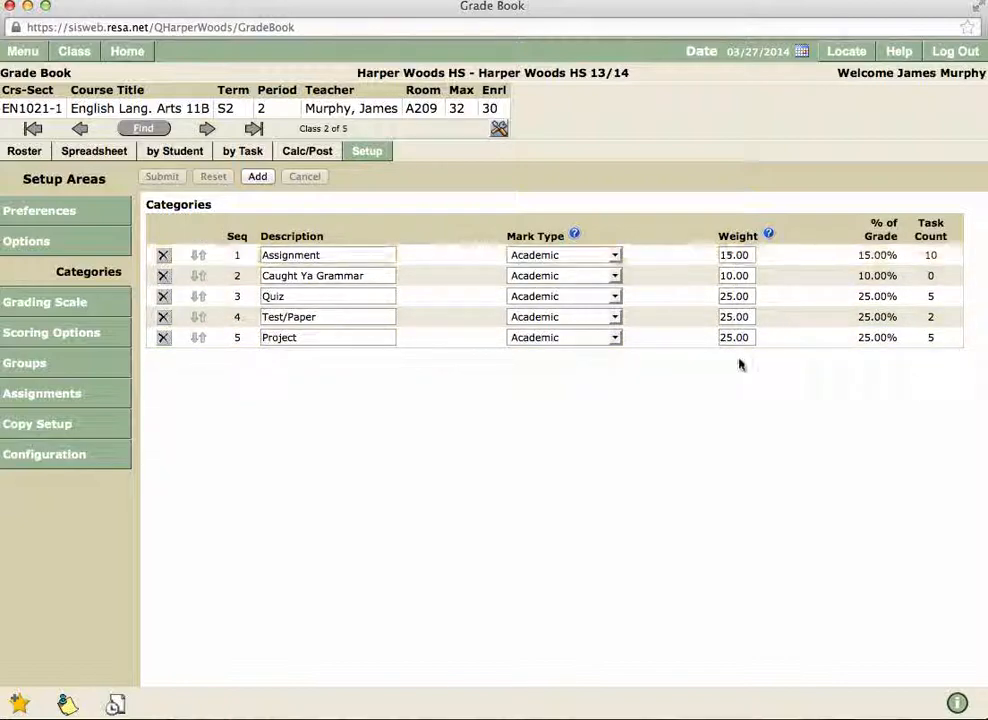
# - Read the help on category weight and check the mark types available for the Assignment category, leaving it as Academic
pyautogui.click(769, 235)
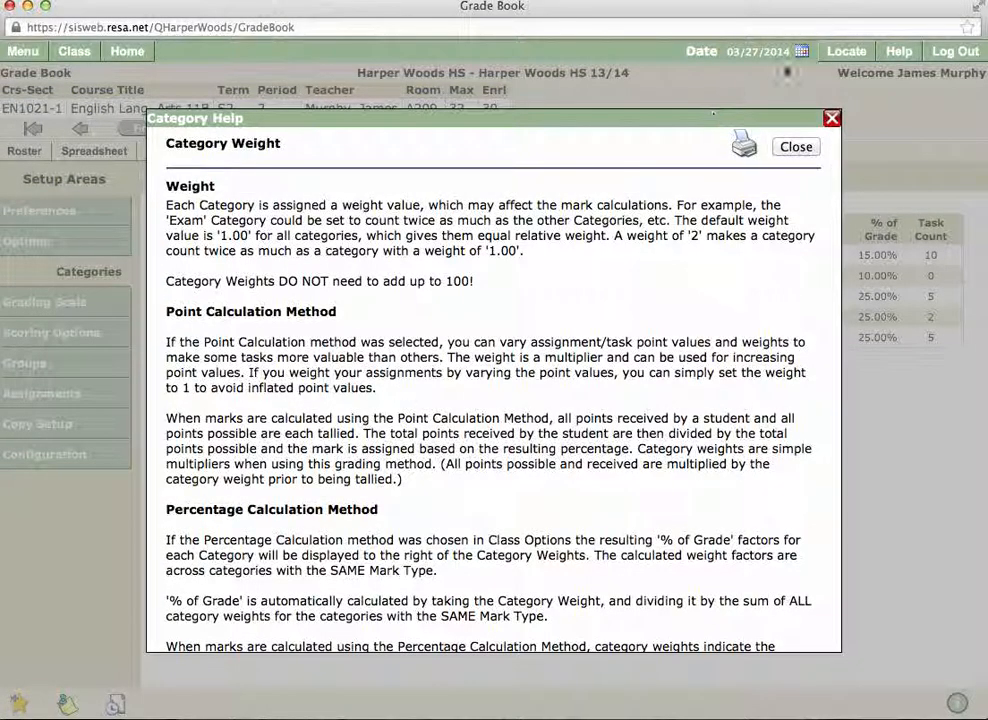
pyautogui.click(832, 119)
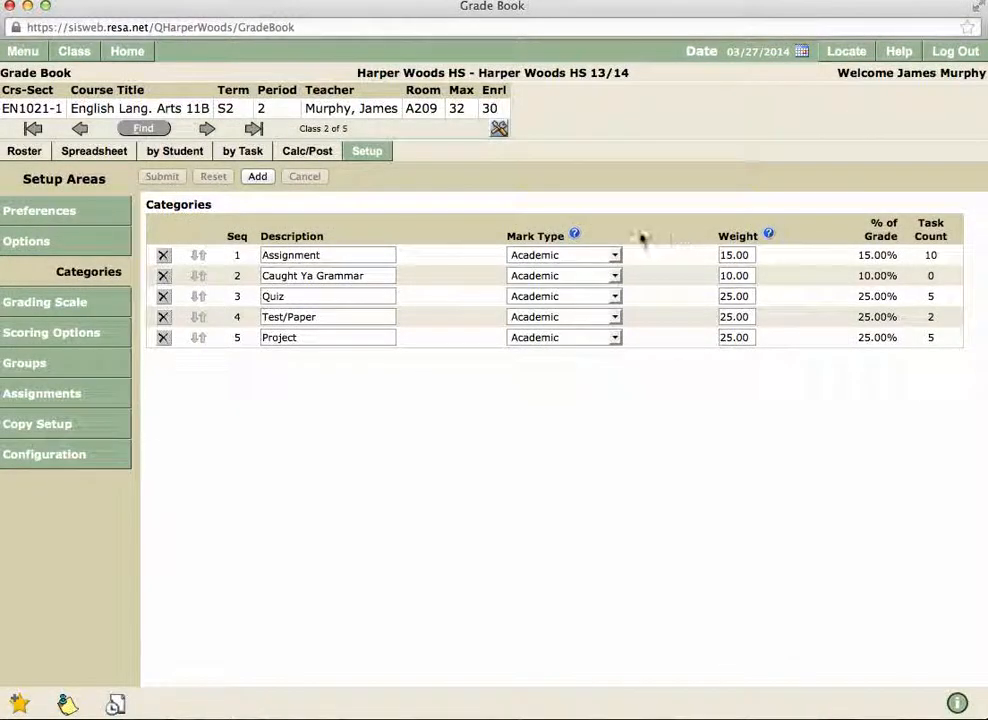
pyautogui.click(615, 257)
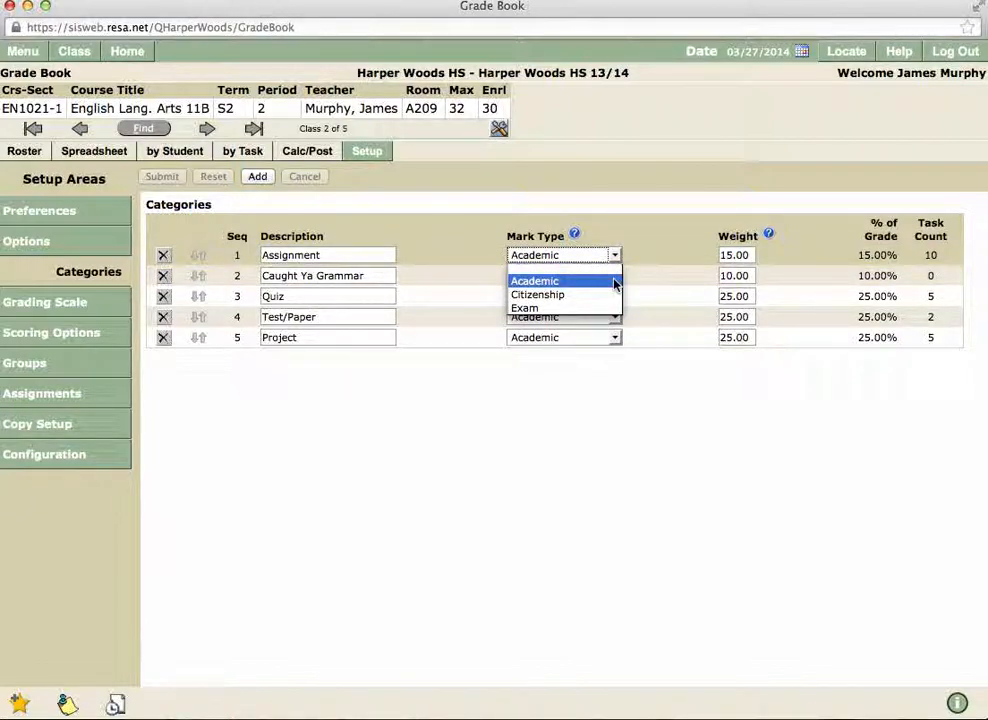
pyautogui.click(614, 283)
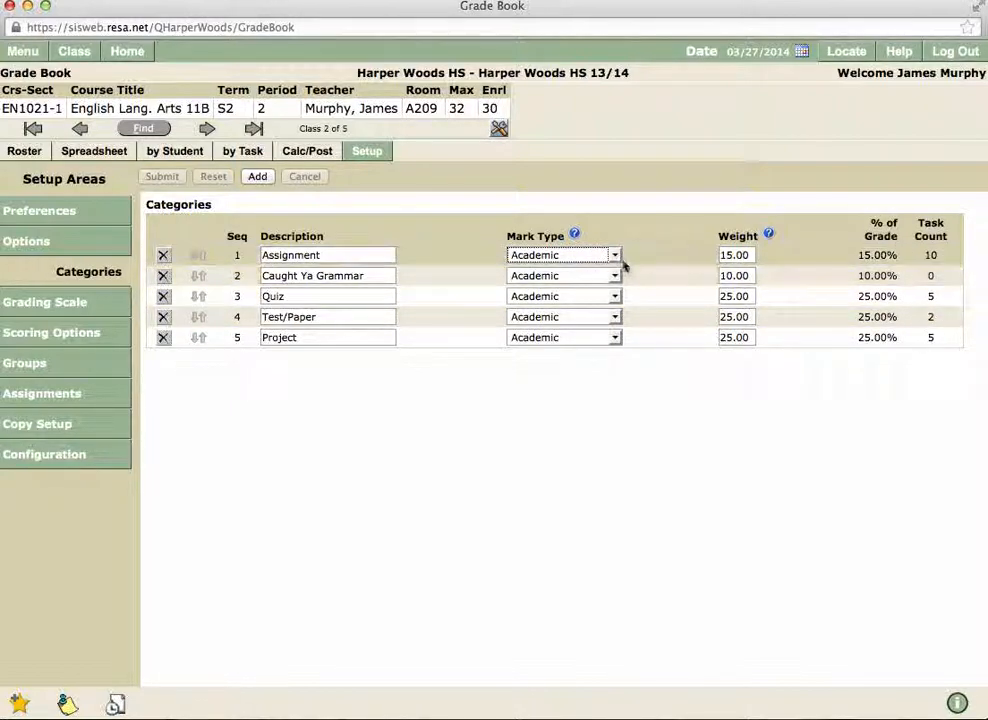
pyautogui.click(620, 262)
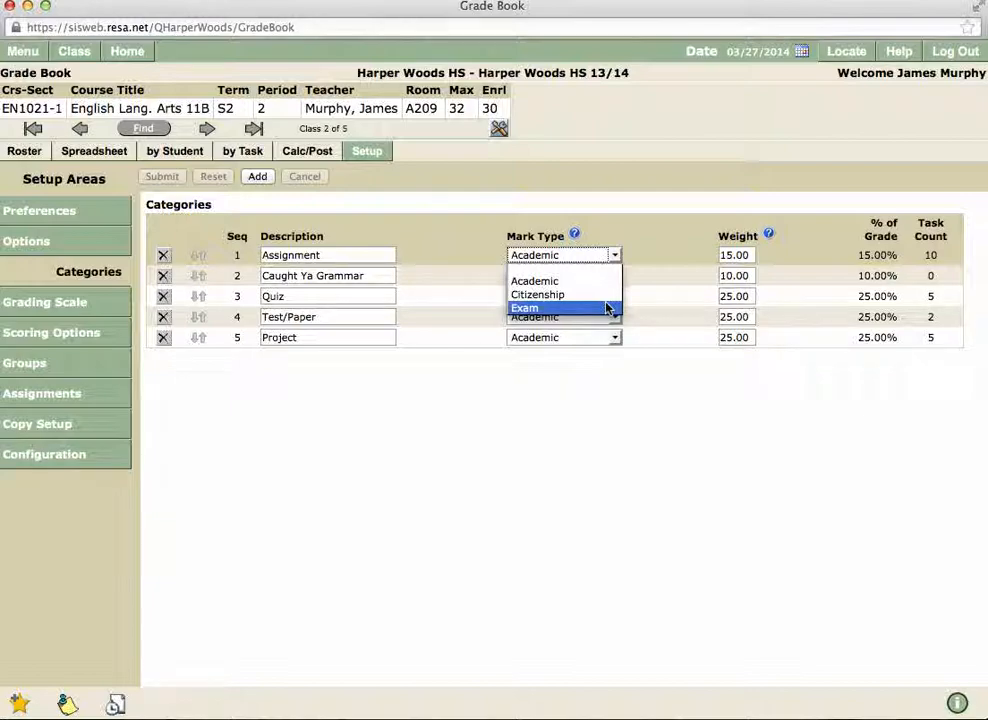
pyautogui.click(673, 247)
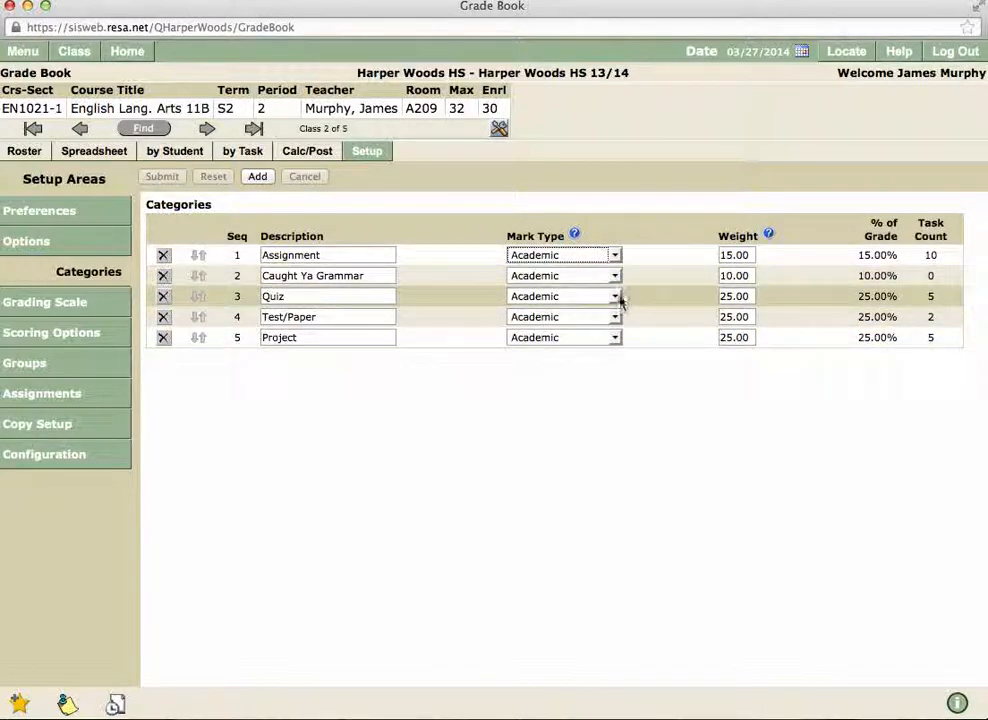
pyautogui.click(615, 258)
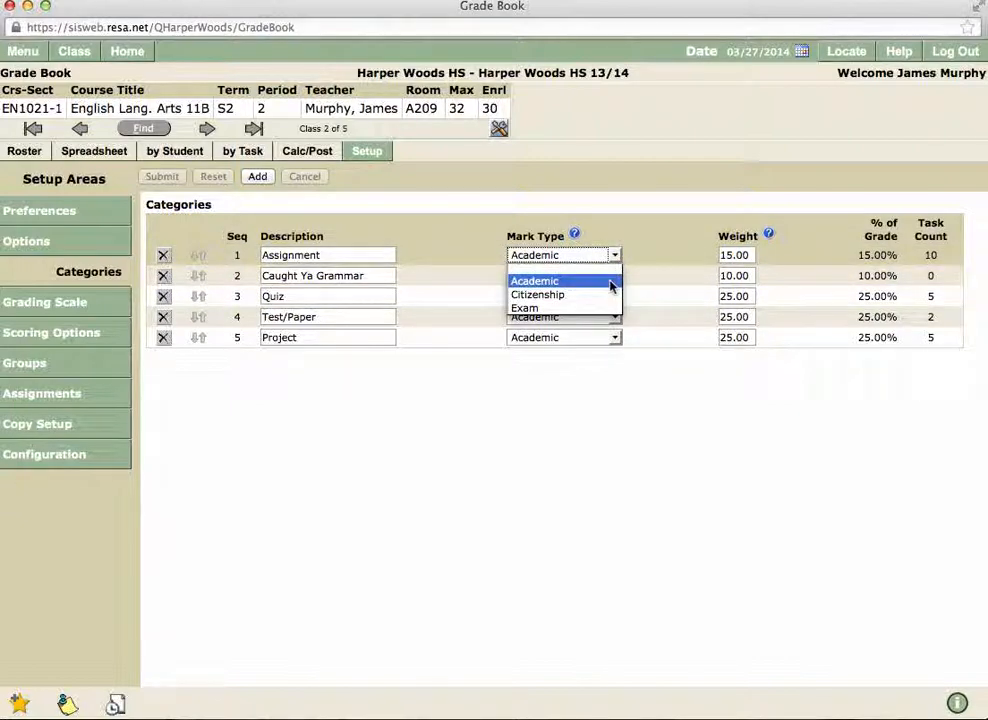
pyautogui.click(680, 260)
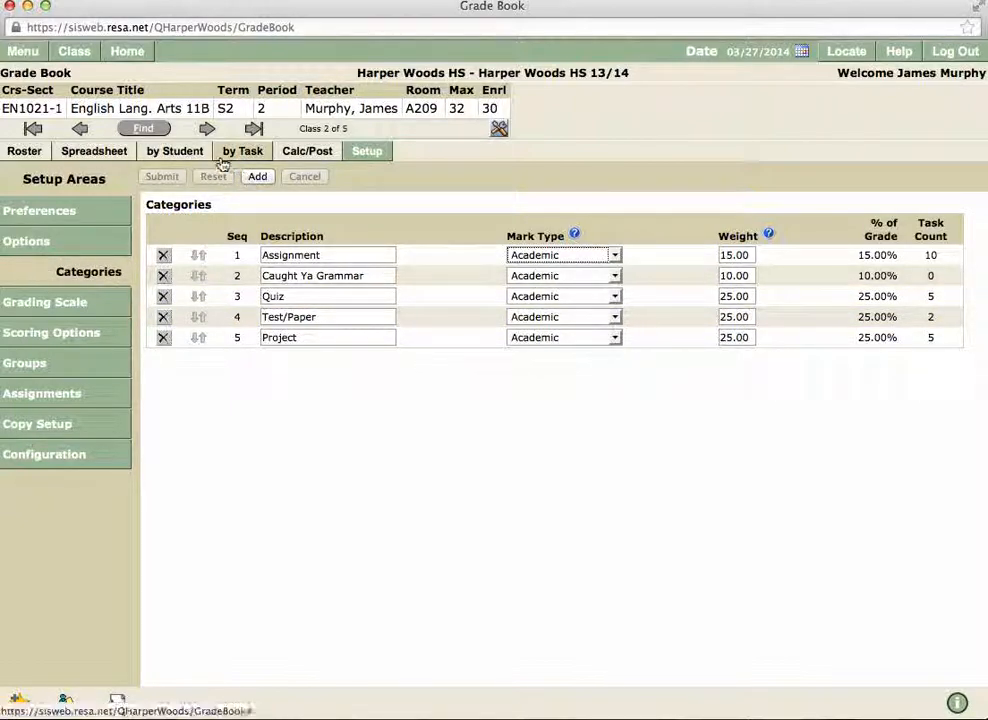
# - Switch back to the EN1100-1 Writing for Publication class and view its grading scale
pyautogui.click(140, 129)
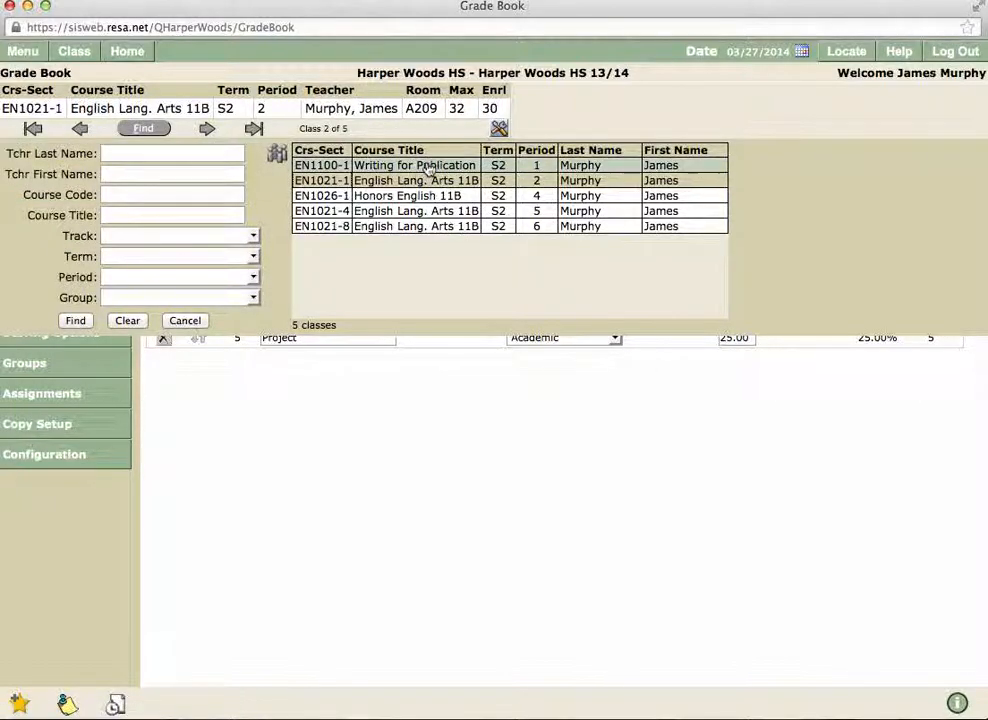
pyautogui.click(313, 166)
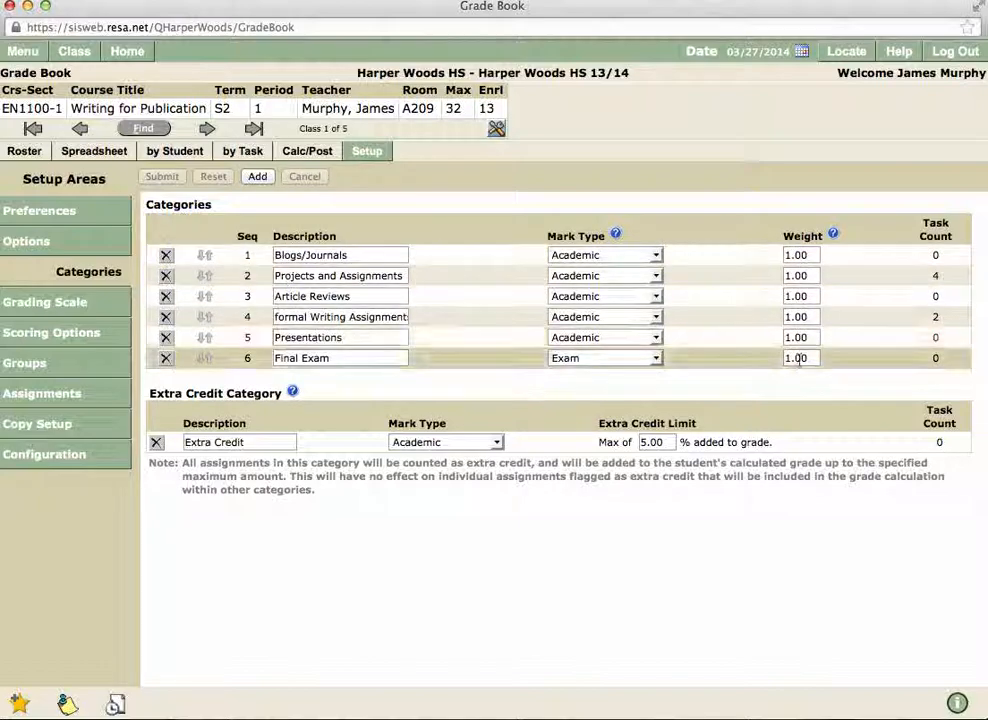
pyautogui.click(65, 305)
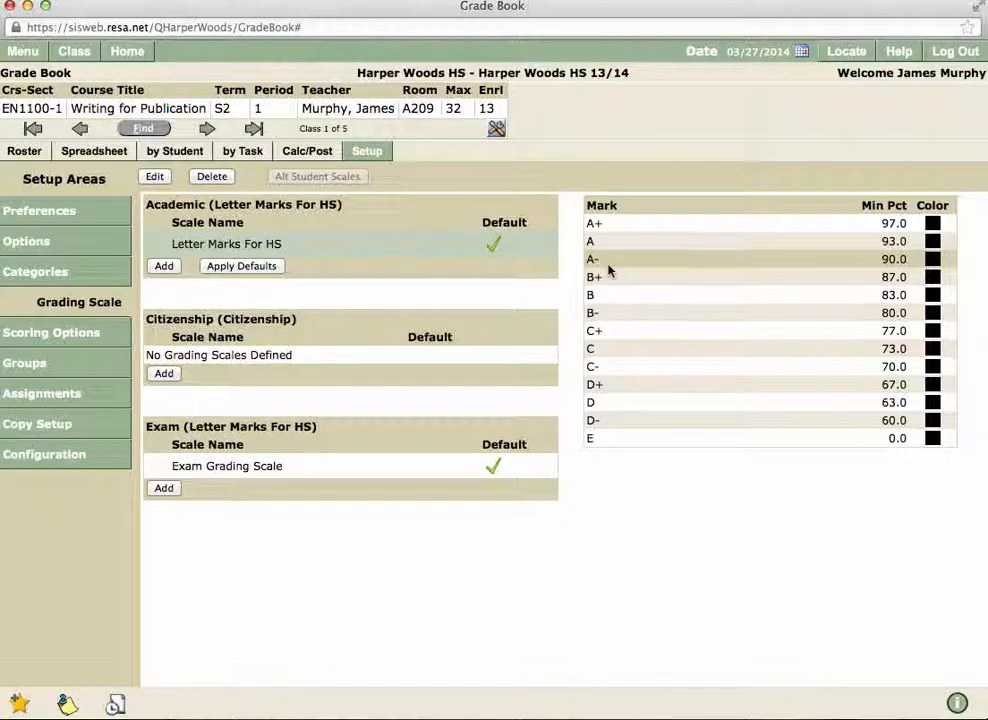
# - Review the class's scoring options and check the Count As choices for the first student in the Participation task
pyautogui.click(77, 337)
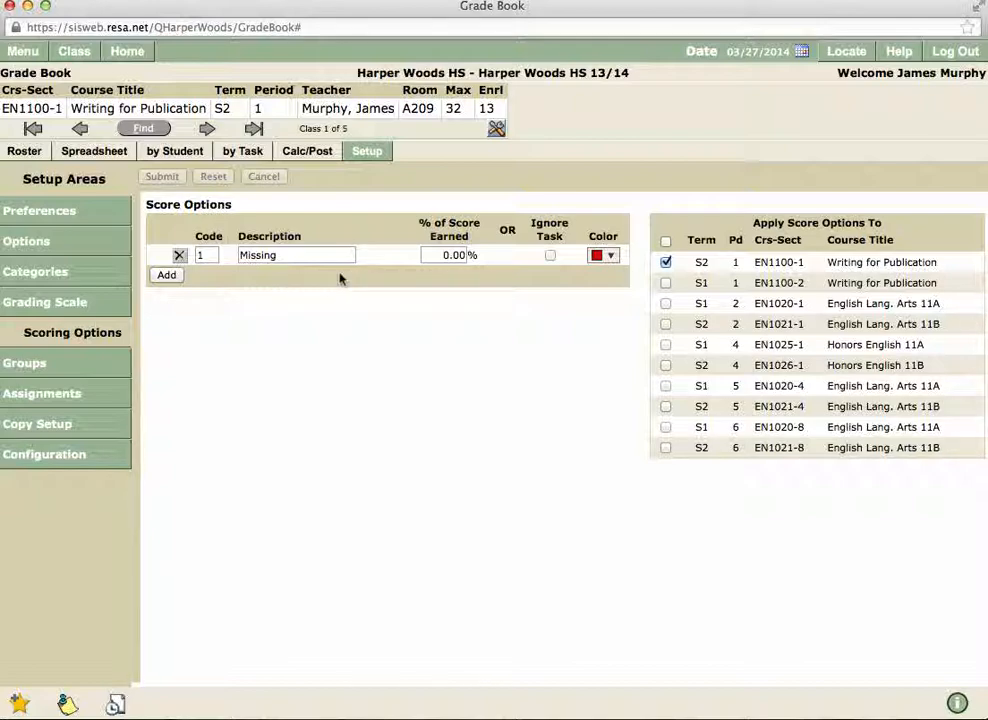
pyautogui.click(301, 258)
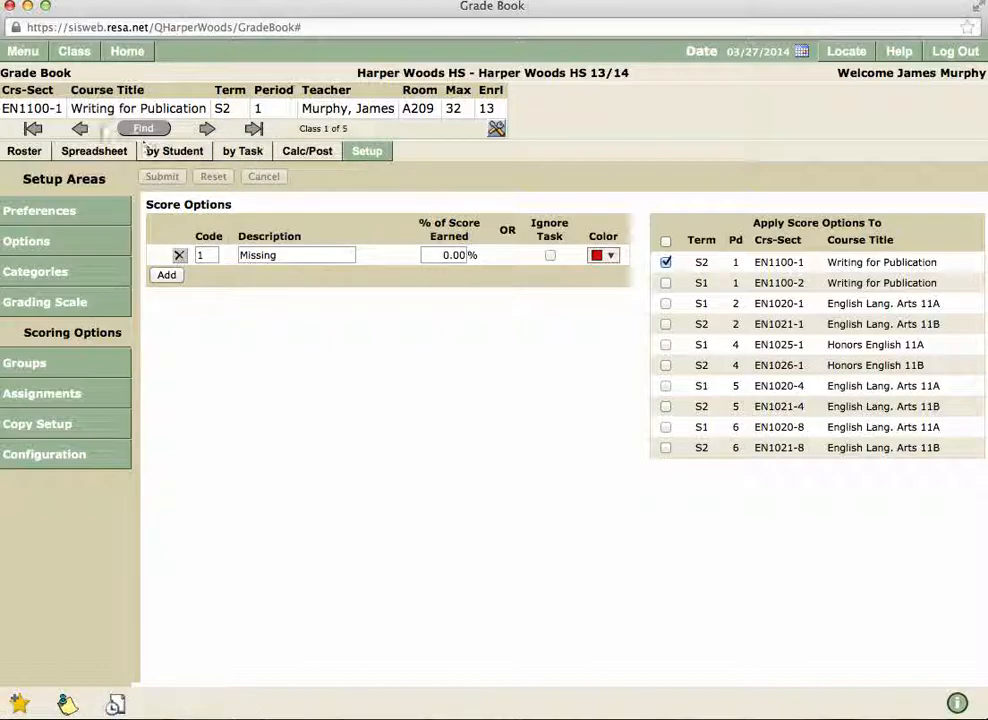
pyautogui.click(238, 151)
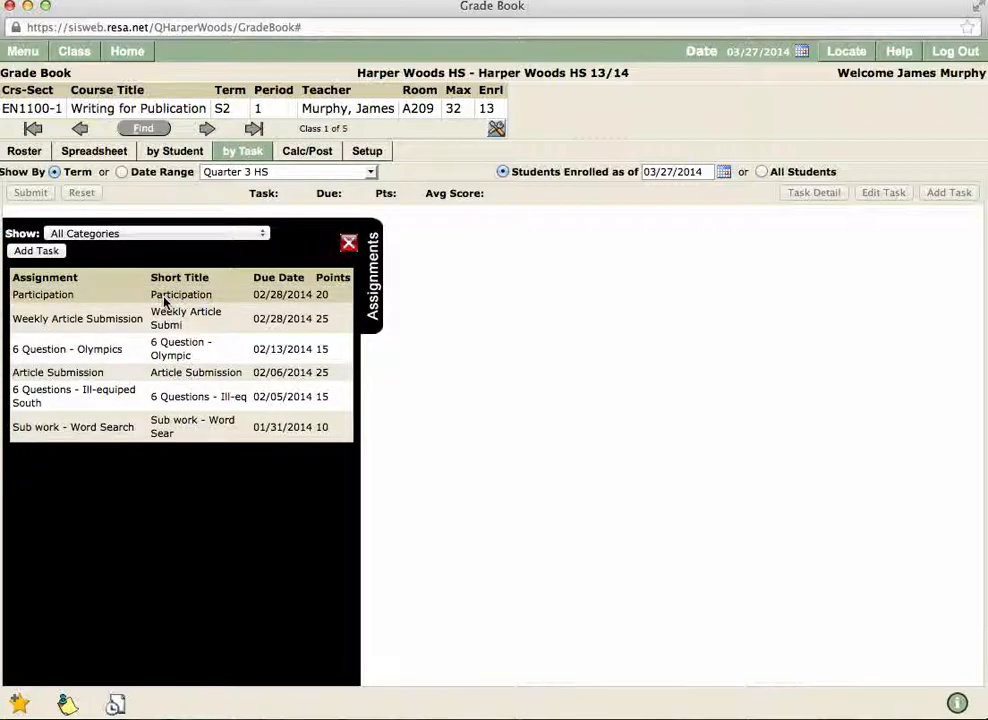
pyautogui.click(22, 296)
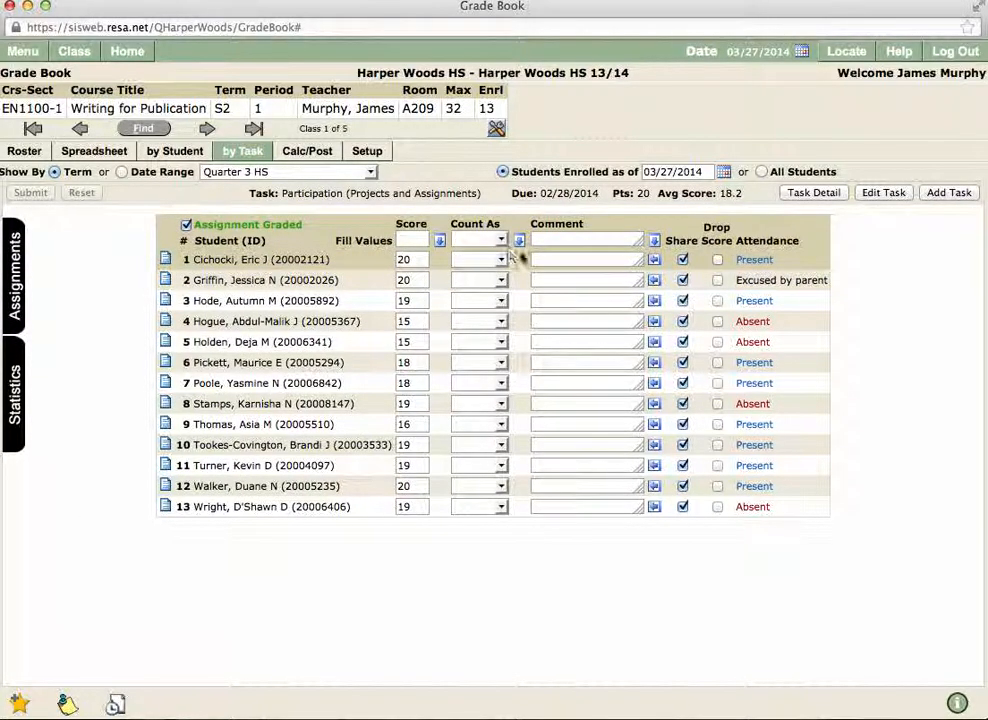
pyautogui.click(502, 261)
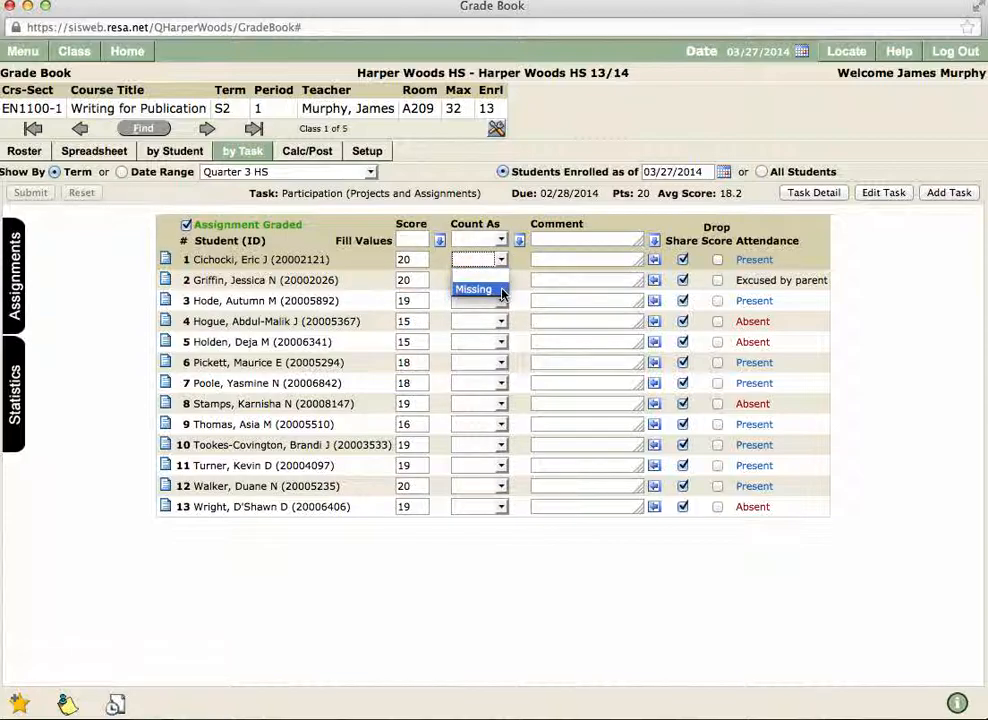
pyautogui.click(106, 277)
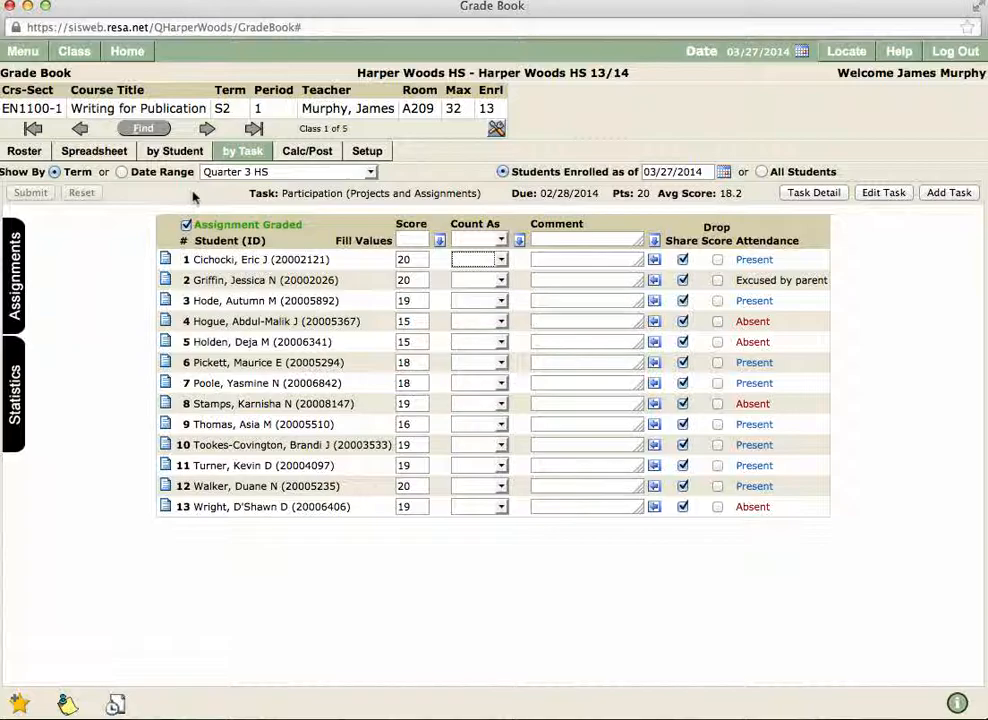
# - Switch to the period 2 class EN1021-1 English Lang. Arts 11B and view the scores of its Vocab Pred Def WS 17A task
pyautogui.click(145, 131)
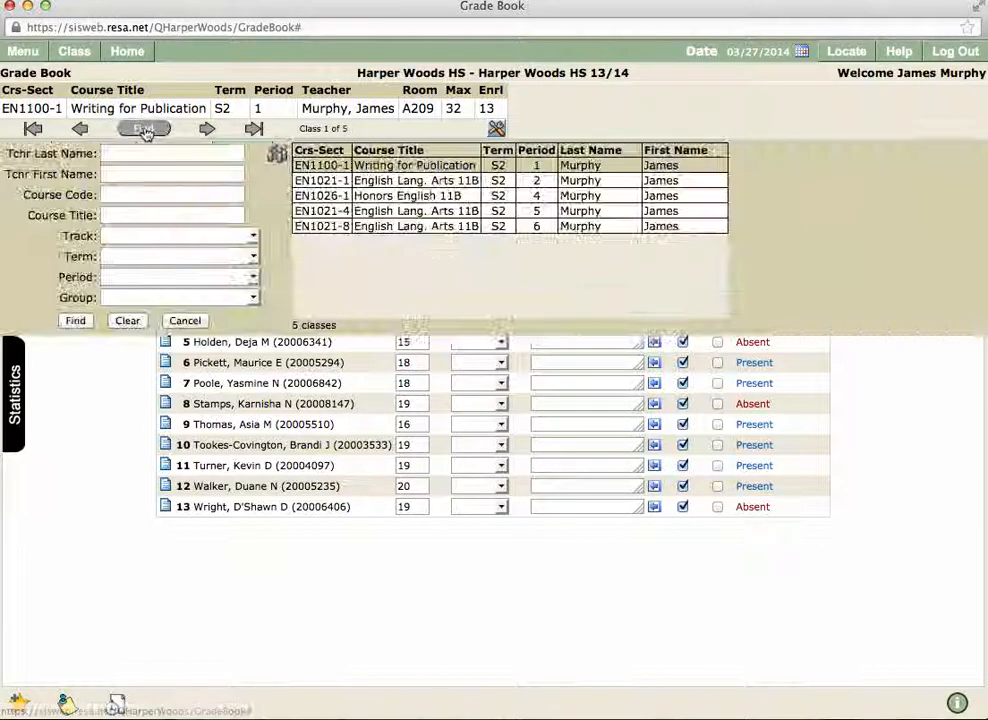
pyautogui.click(386, 186)
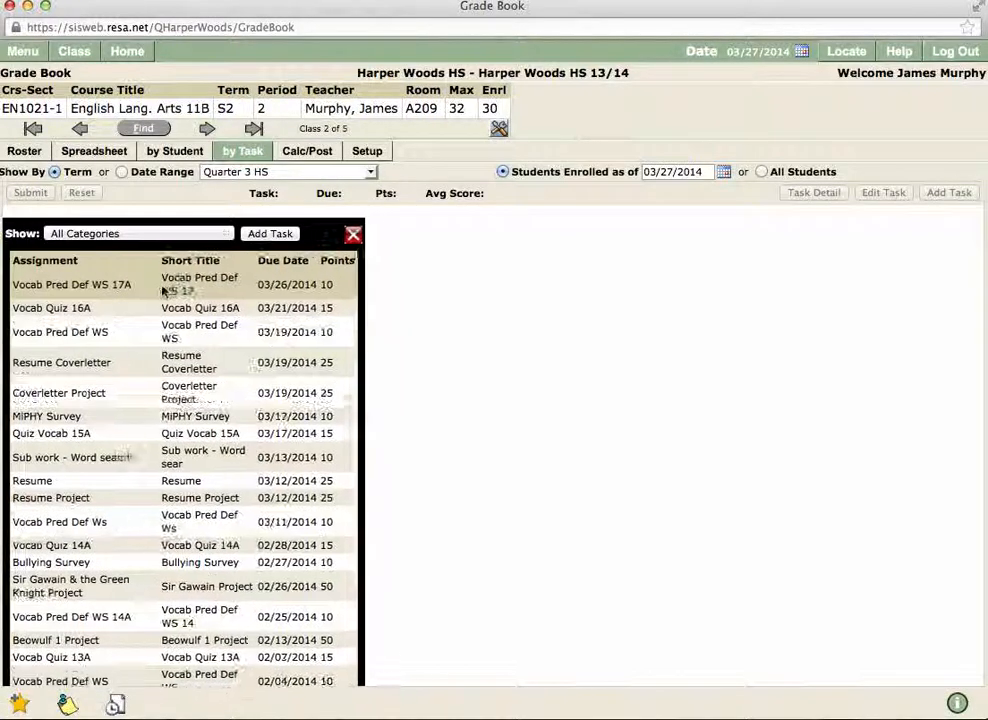
pyautogui.click(88, 286)
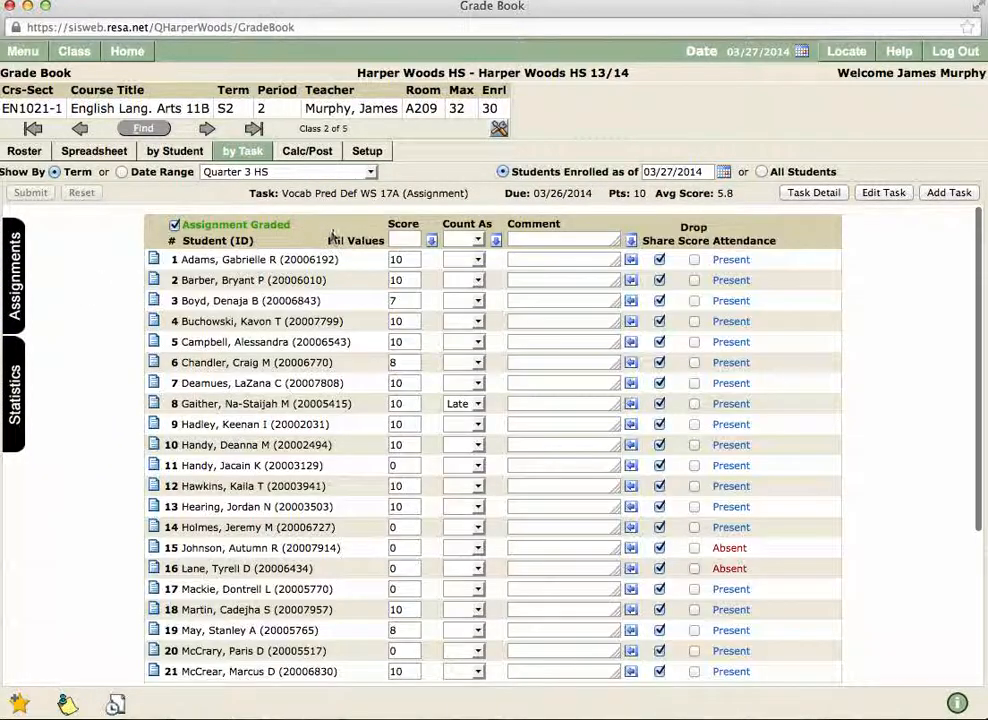
# - Check the Count As choices for the first and eighth students in the Vocab Pred Def WS 17A task, leaving the eighth as Late
pyautogui.click(466, 259)
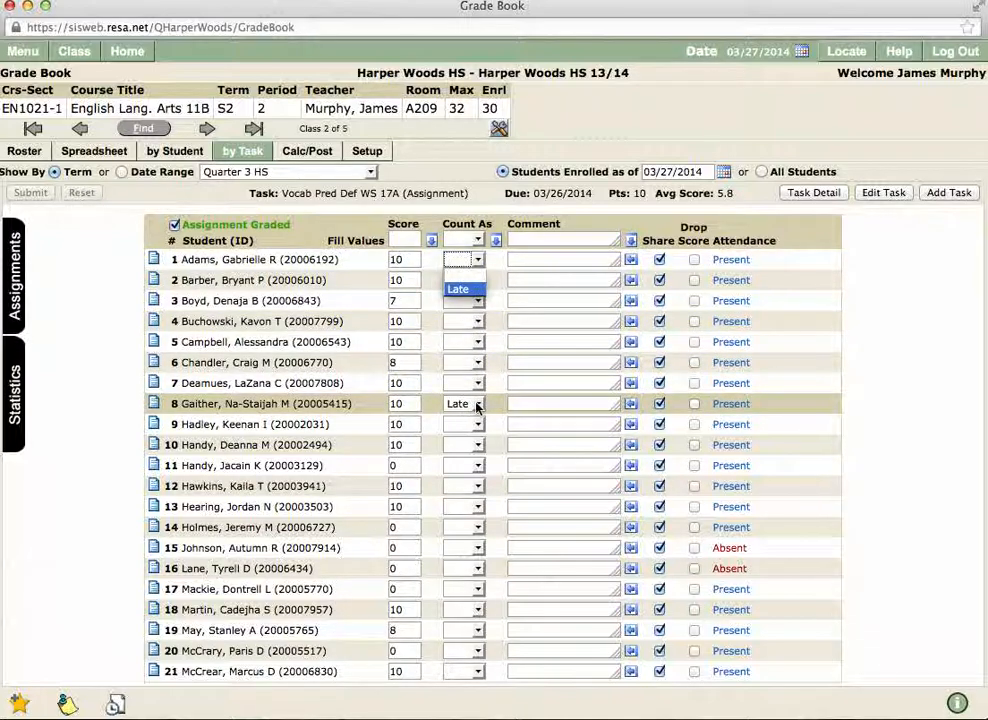
pyautogui.click(409, 404)
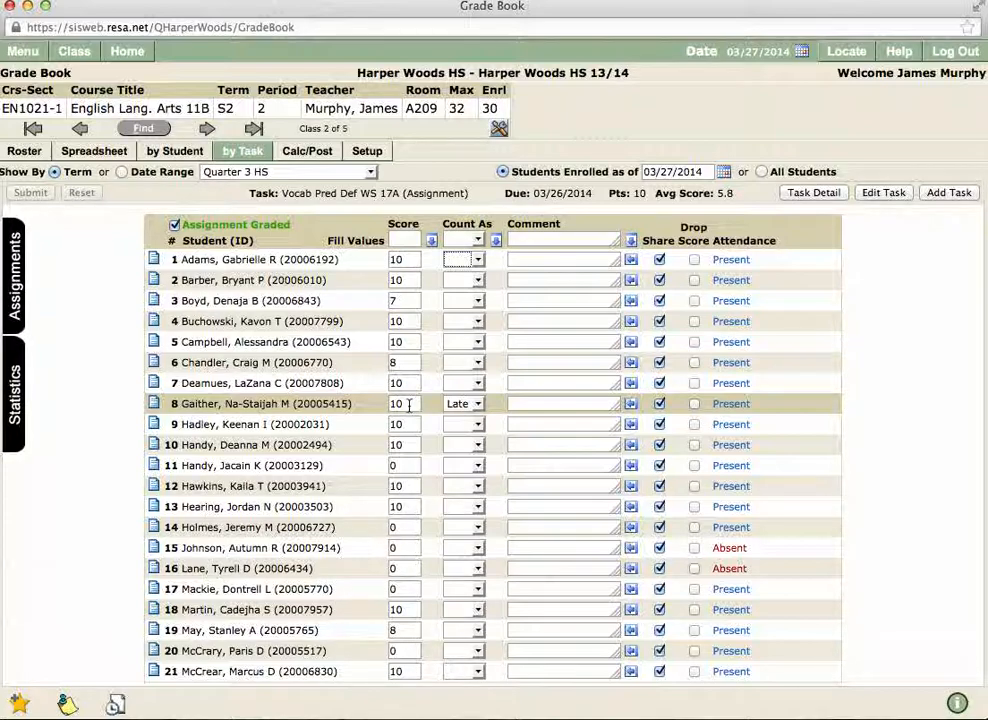
pyautogui.click(477, 405)
pyautogui.click(479, 408)
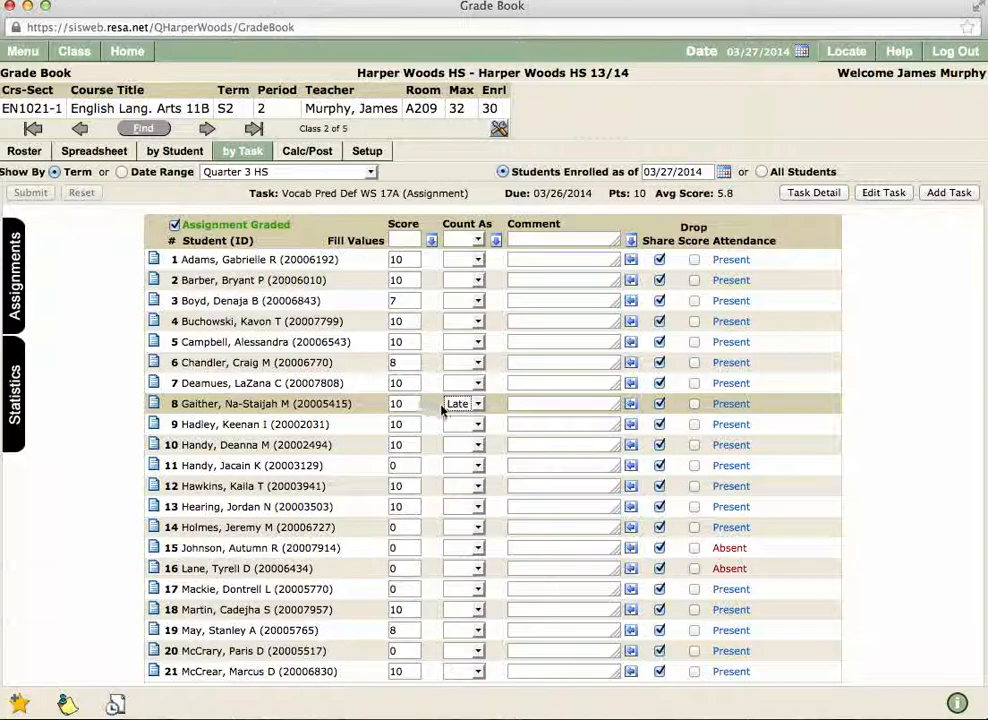
pyautogui.click(478, 405)
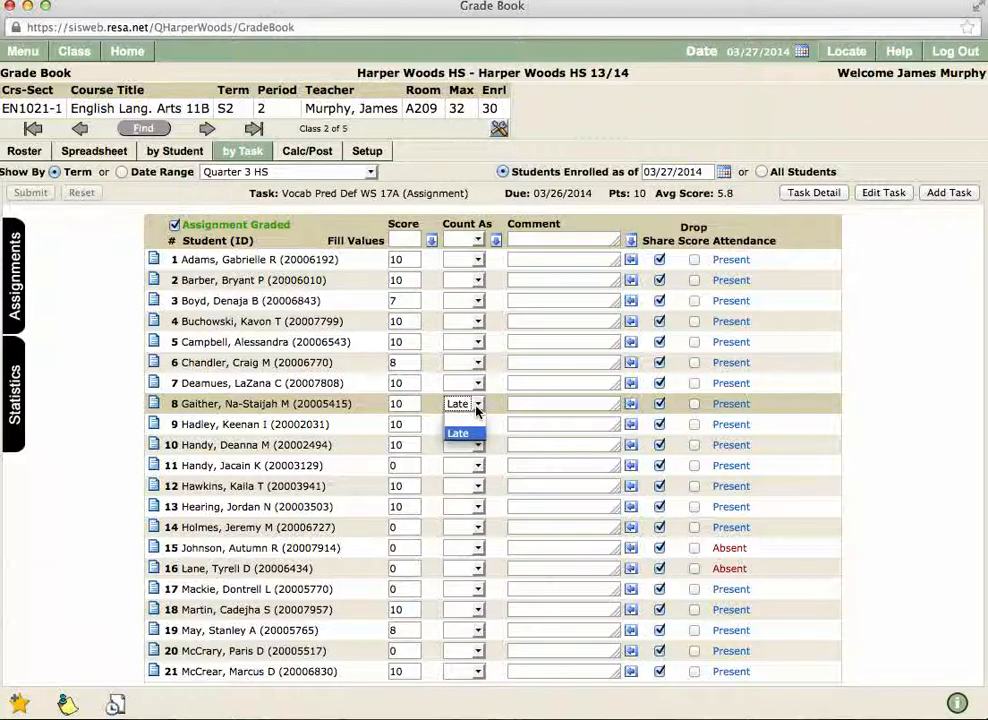
pyautogui.click(476, 434)
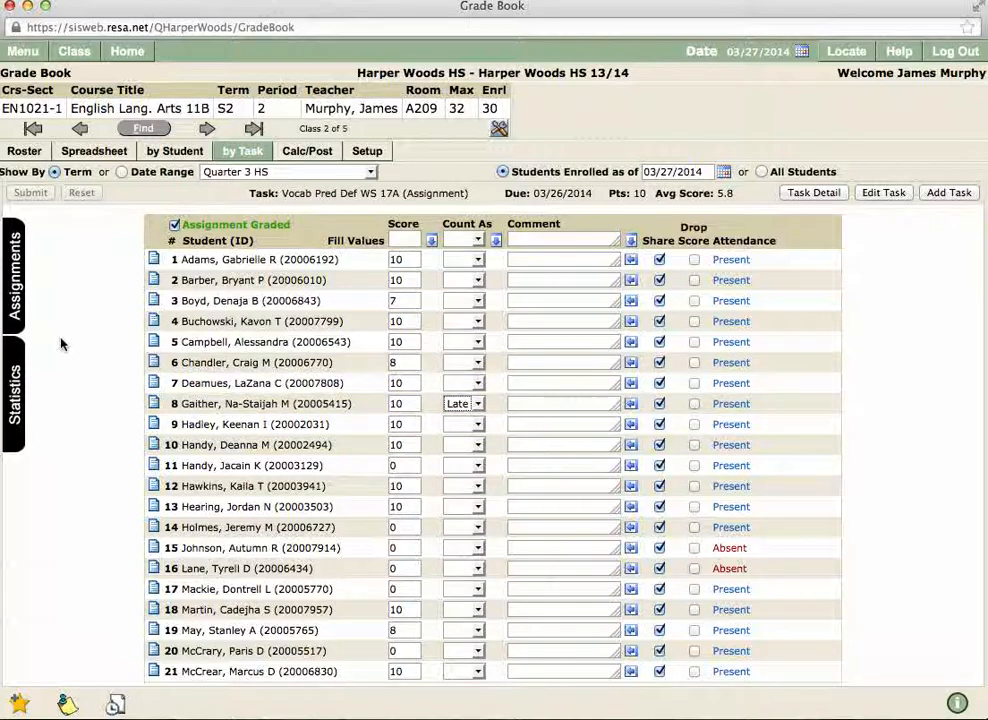
# - Review the scoring options of EN1021-1 and check the colour choices for the Late option without changing its colour
pyautogui.click(366, 151)
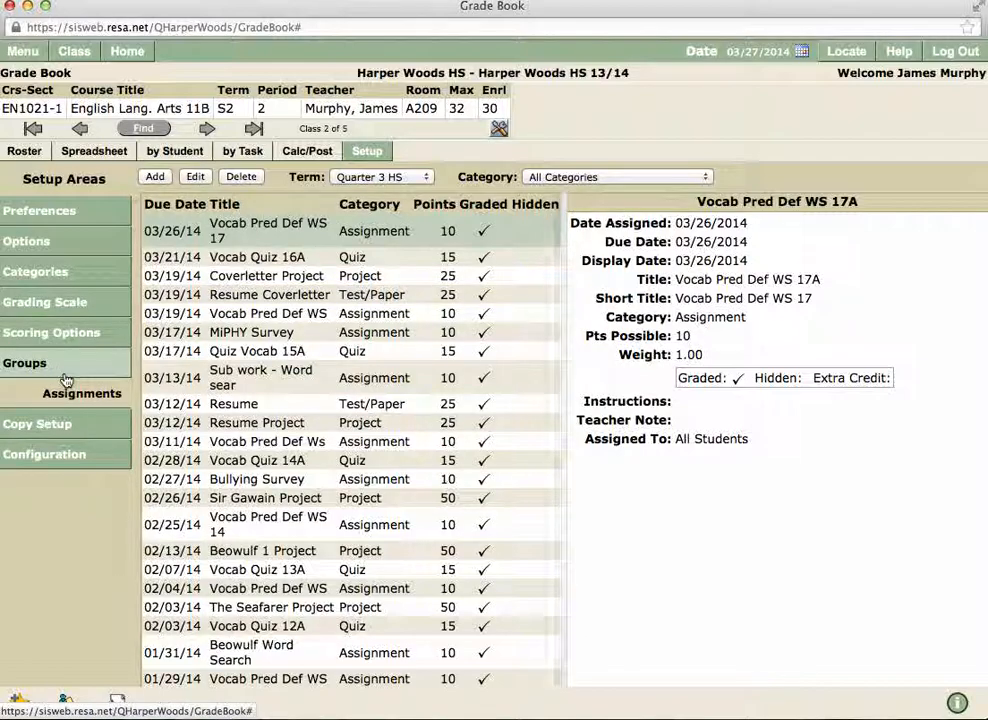
pyautogui.click(60, 333)
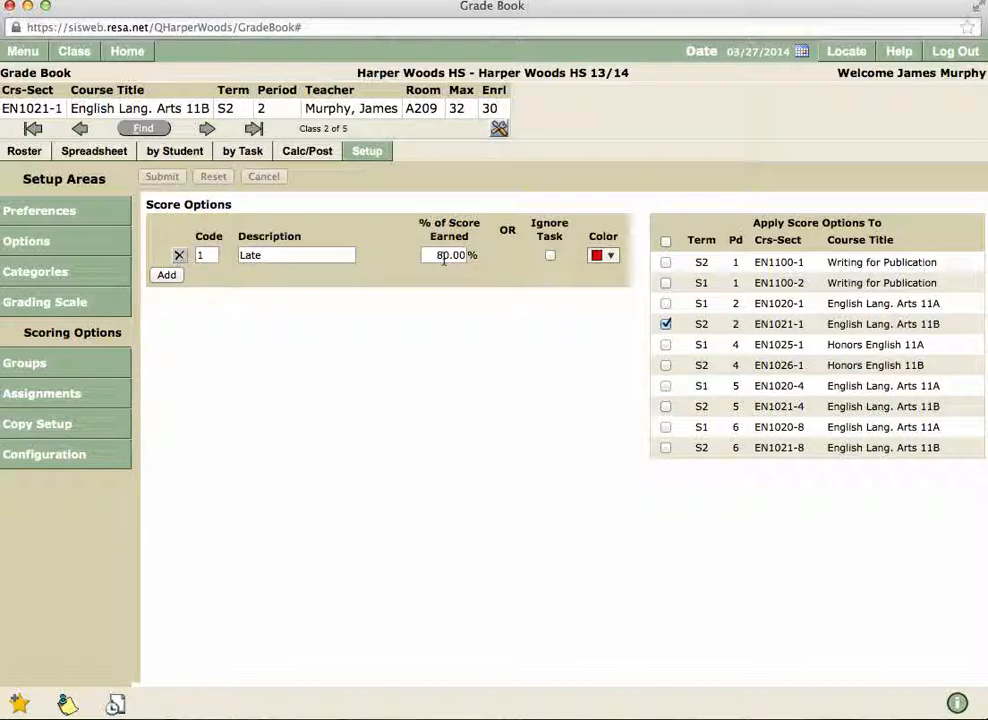
pyautogui.click(612, 257)
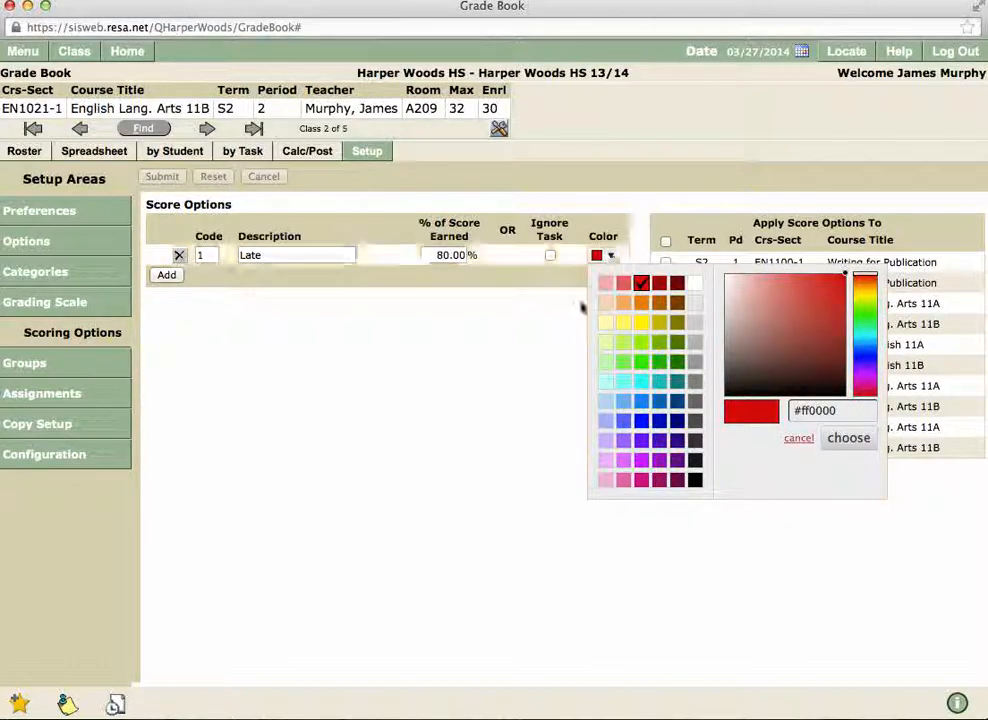
pyautogui.click(558, 326)
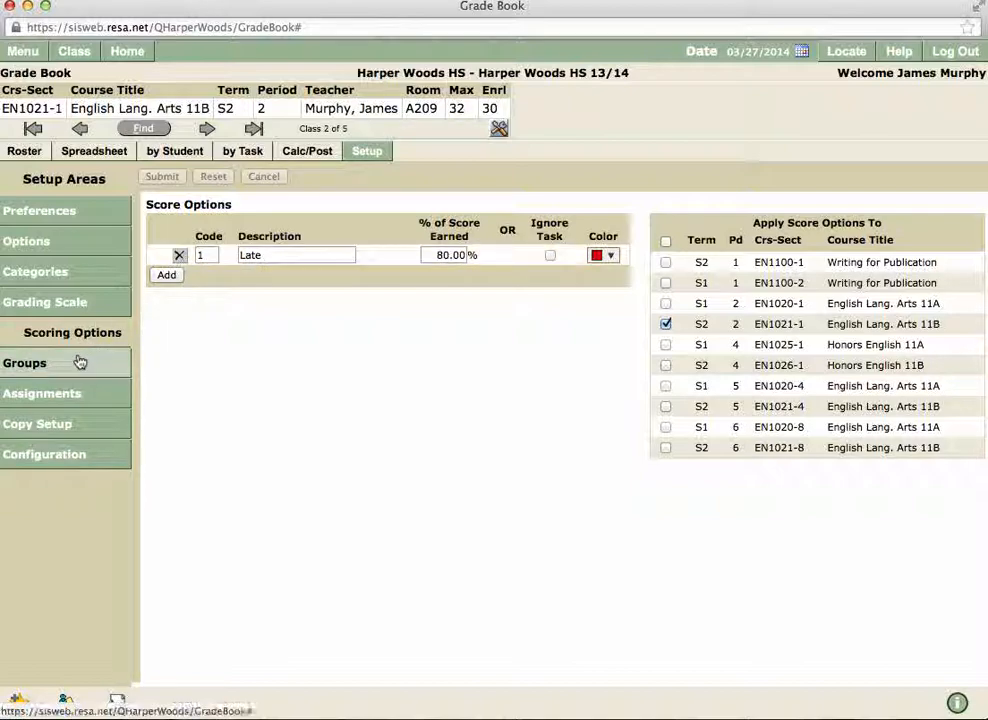
# - Switch back to the EN1100-1 Writing for Publication class and view its groups and assignments setup
pyautogui.click(154, 131)
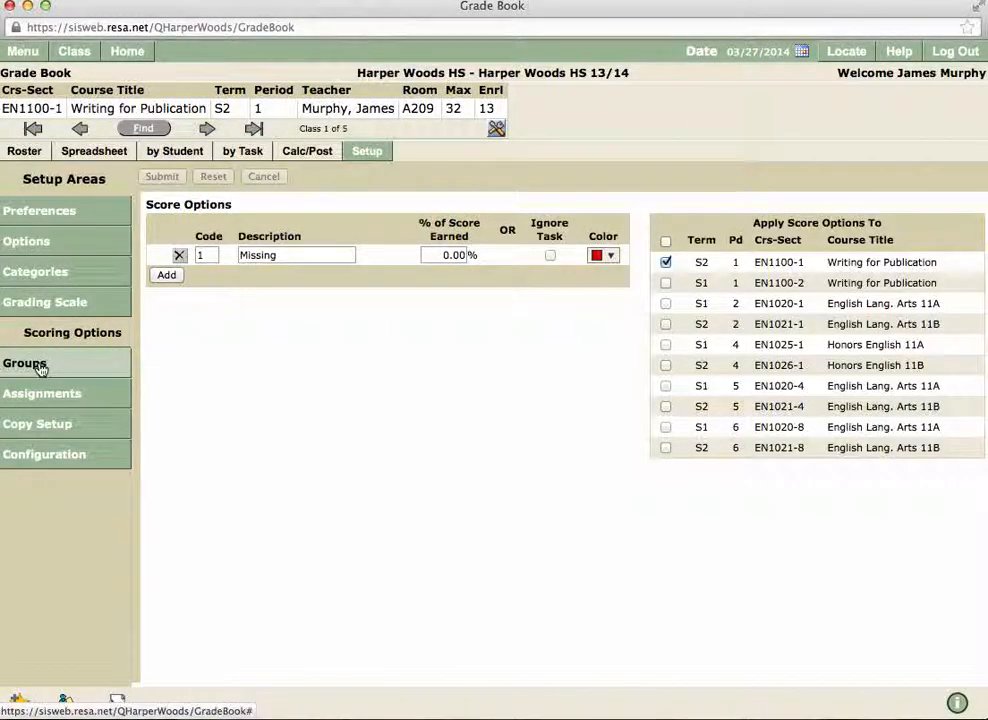
pyautogui.click(34, 365)
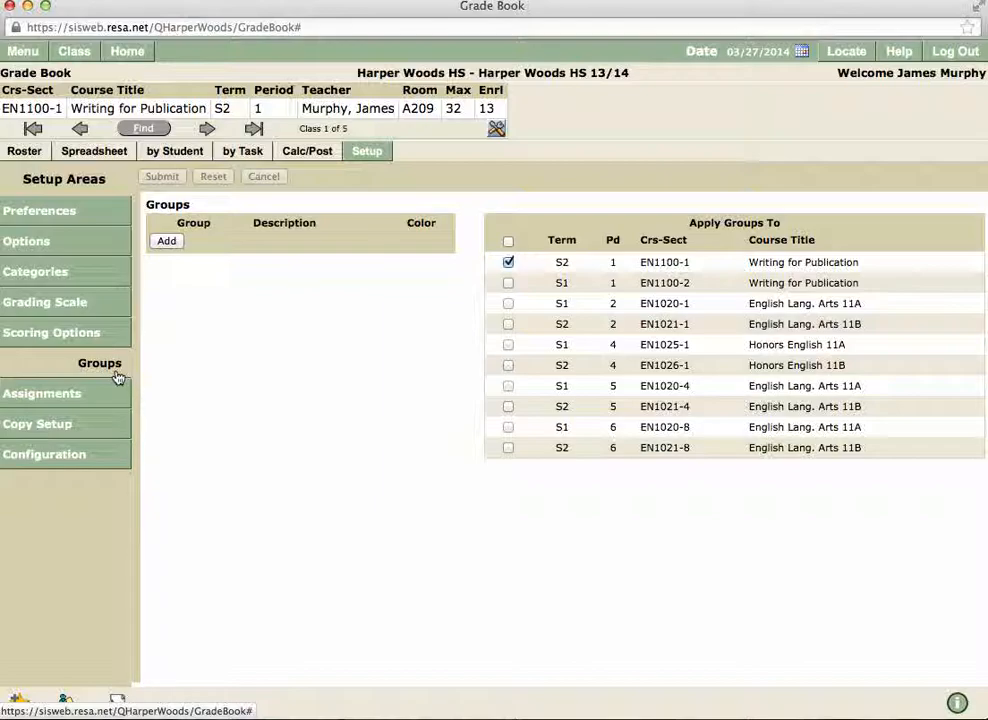
pyautogui.click(73, 396)
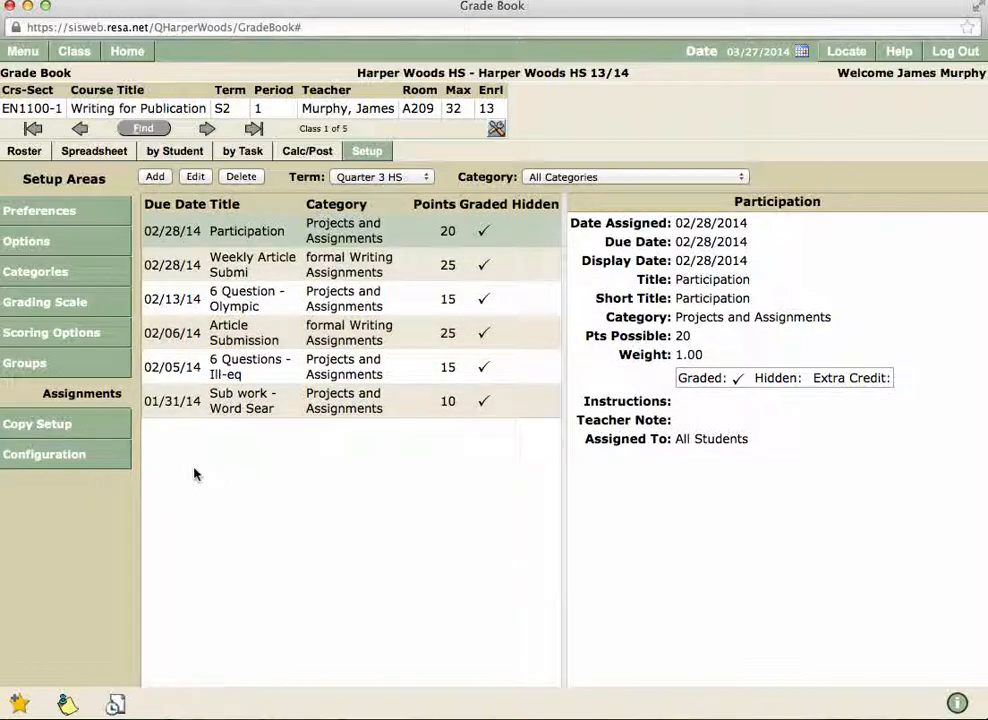
# - Preview copying the Class Options from the 2014 S1 period 1 EN1100 - Writing for Publication class in Copy Setup
pyautogui.click(73, 424)
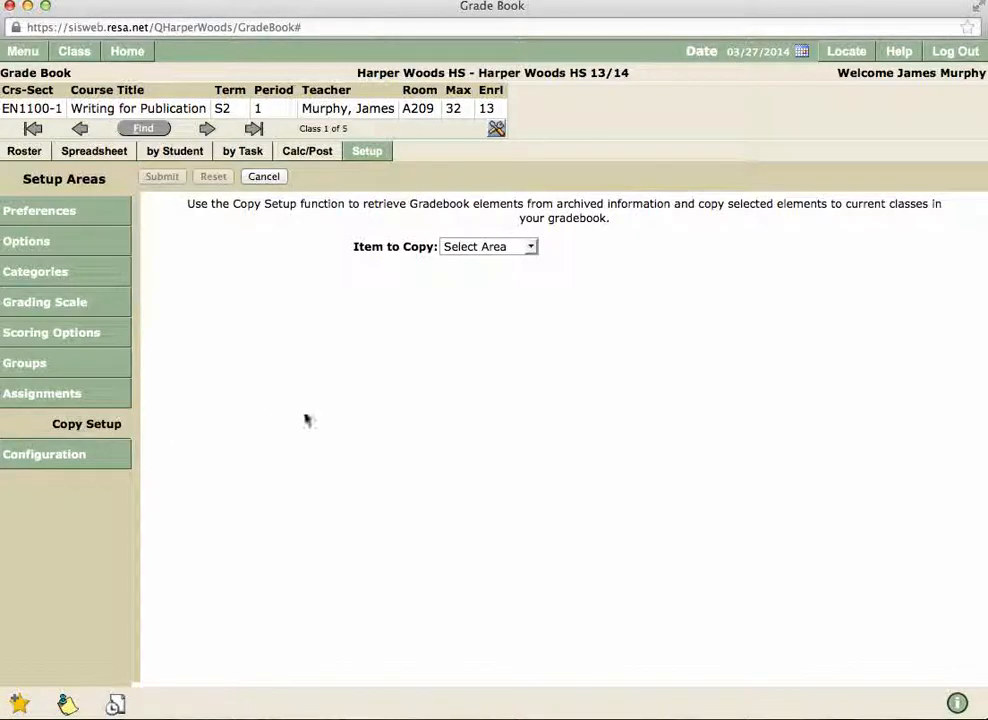
pyautogui.click(519, 246)
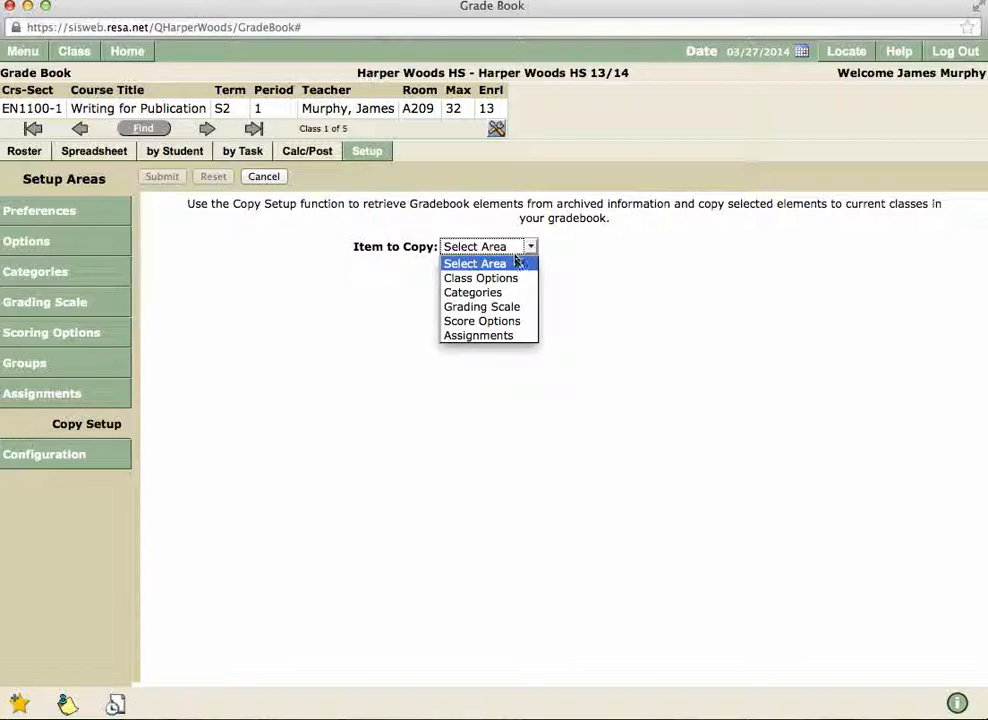
pyautogui.click(507, 281)
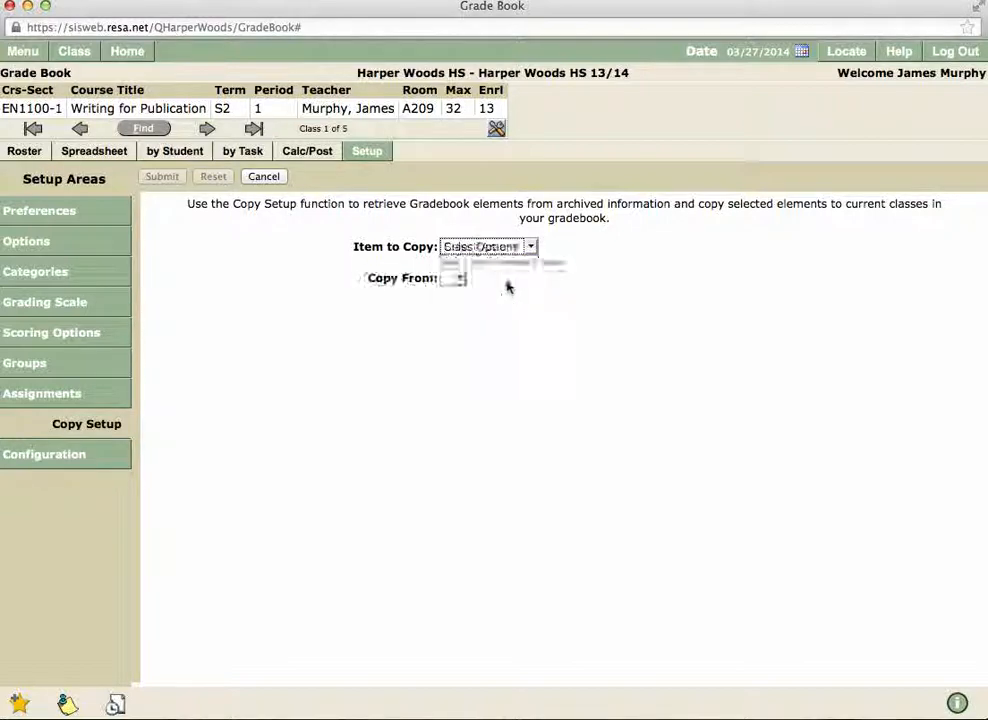
pyautogui.click(537, 280)
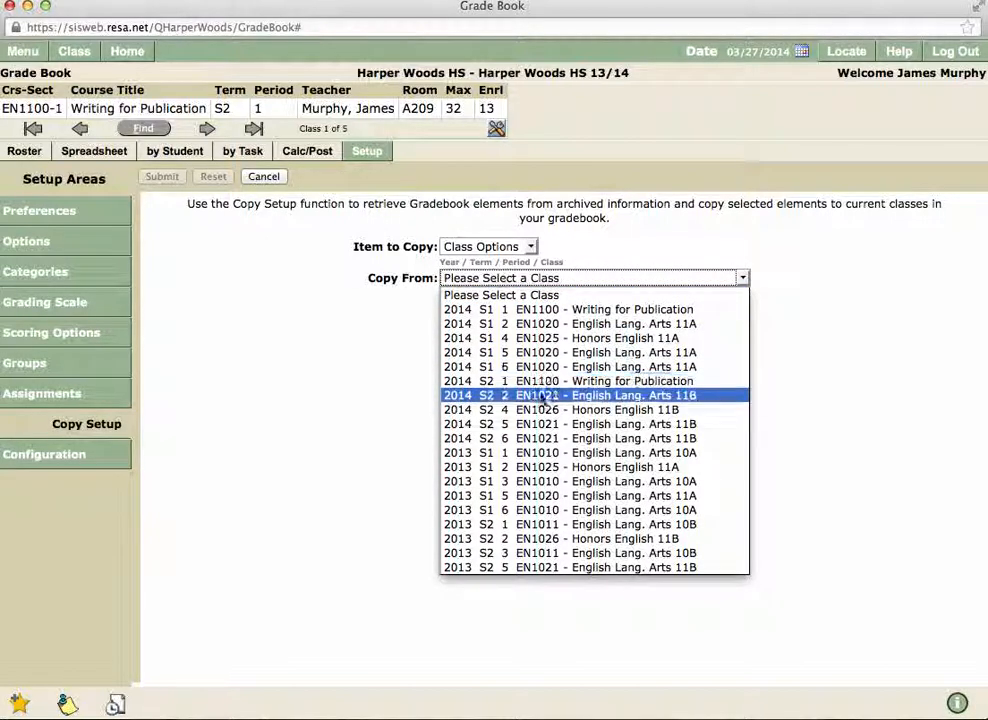
pyautogui.click(533, 310)
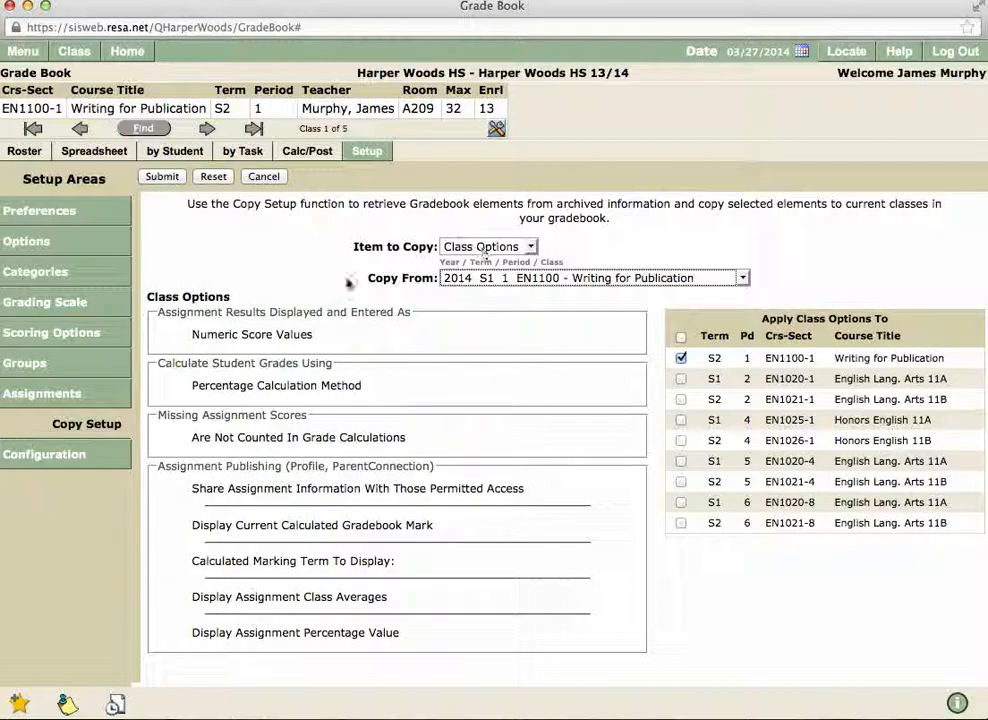
# - Review the configuration checklist for all classes and the student roster of Writing for Publication
pyautogui.click(74, 458)
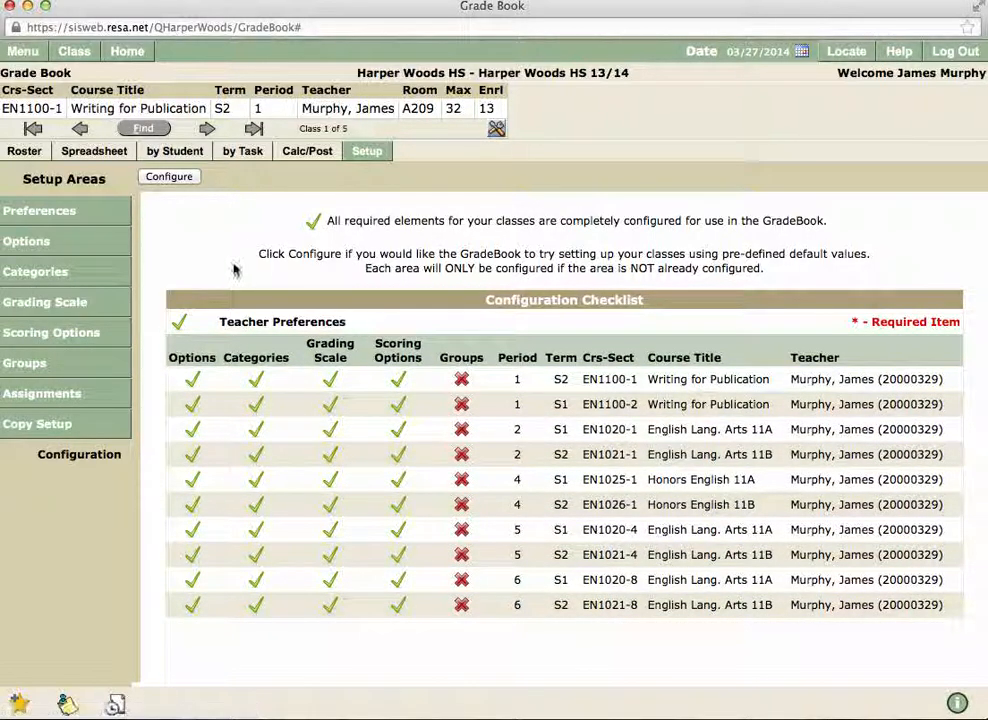
pyautogui.click(30, 151)
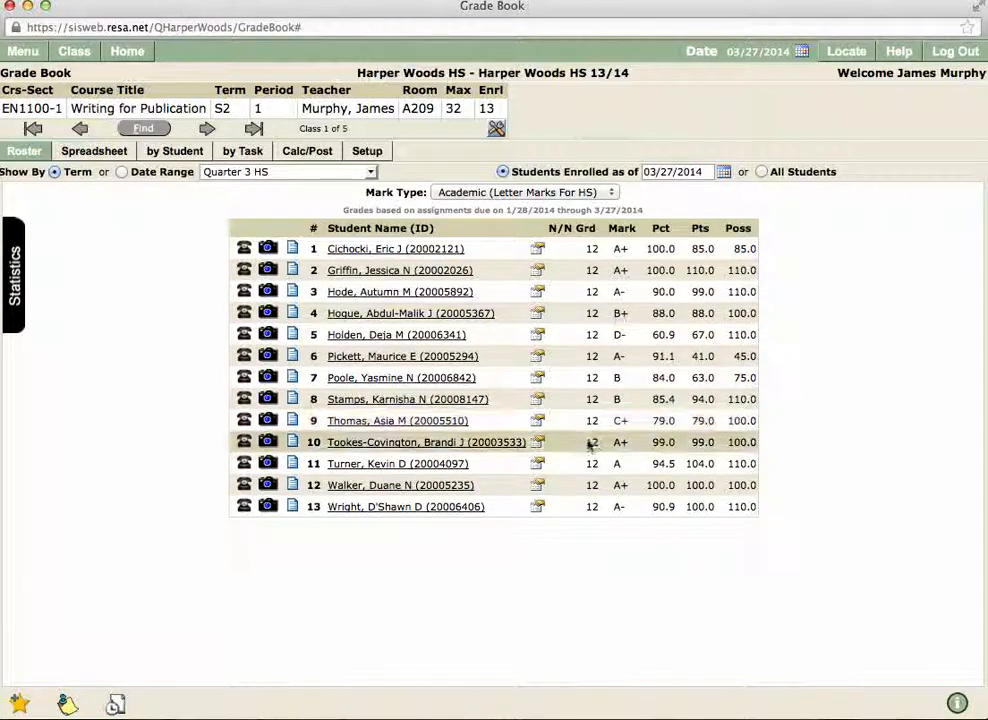
pyautogui.click(366, 152)
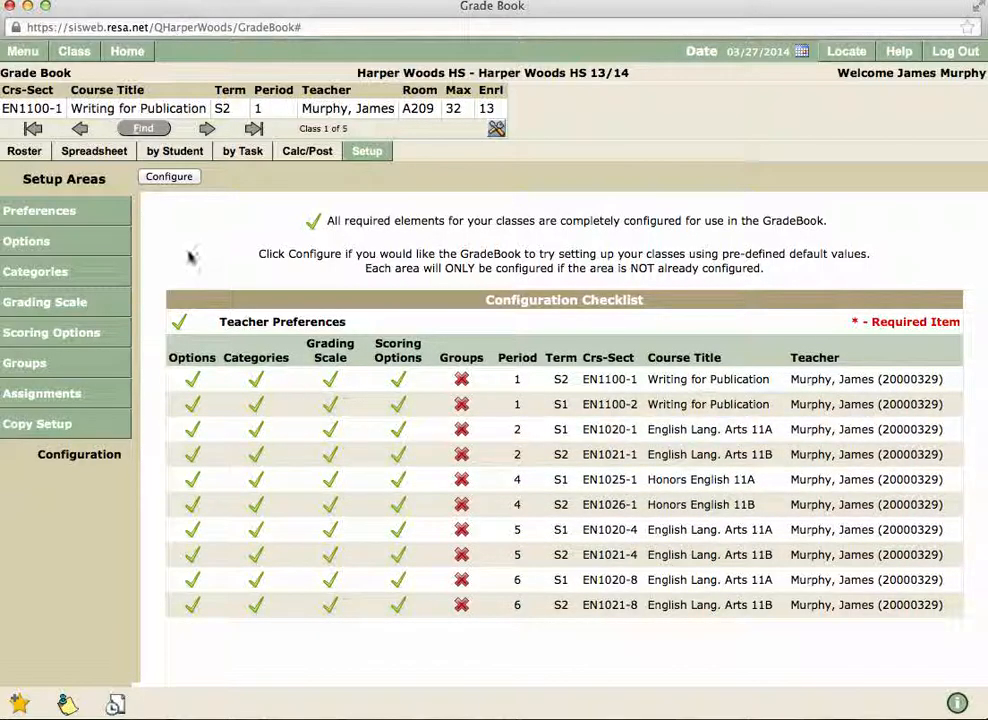
pyautogui.click(24, 152)
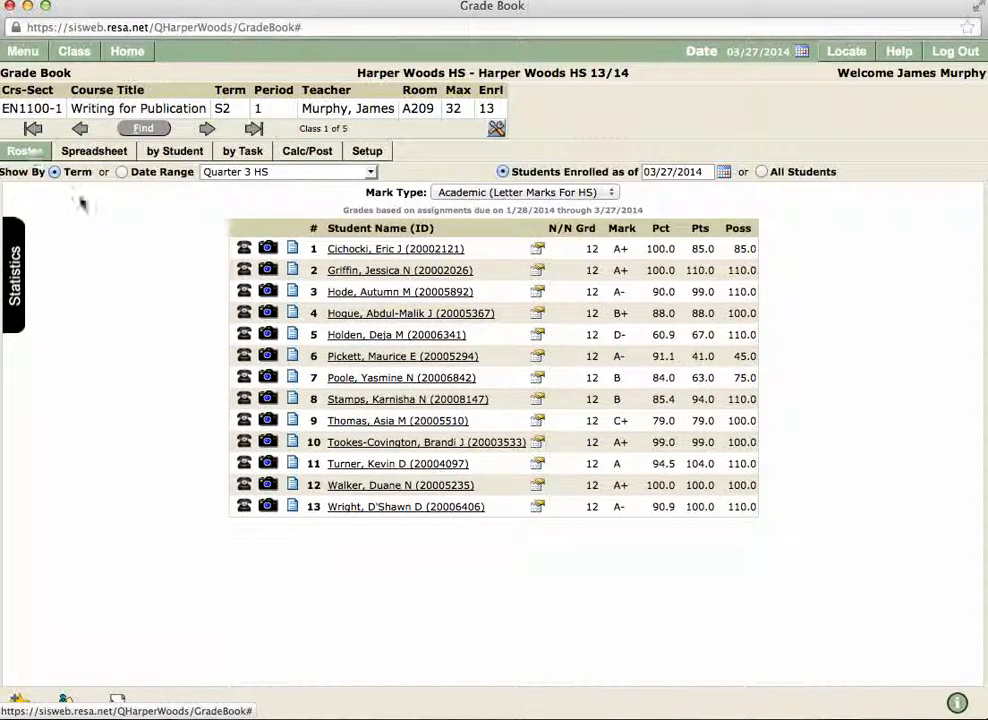
# - Start a new task for Writing for Publication with "Article Reviews" as both its title and short title
pyautogui.click(242, 152)
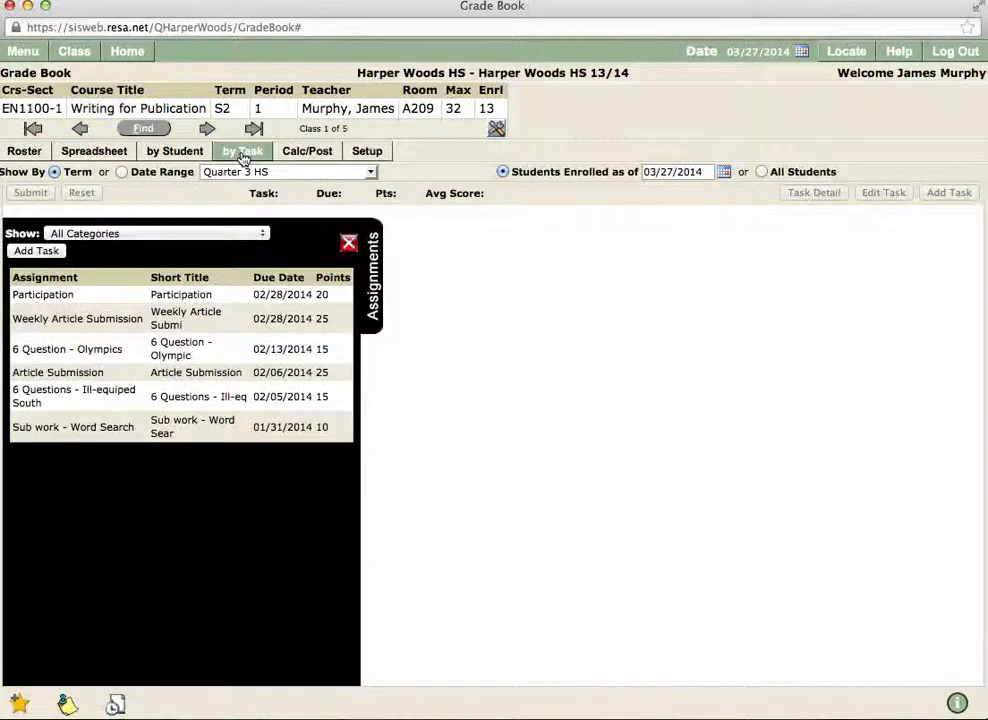
pyautogui.click(42, 252)
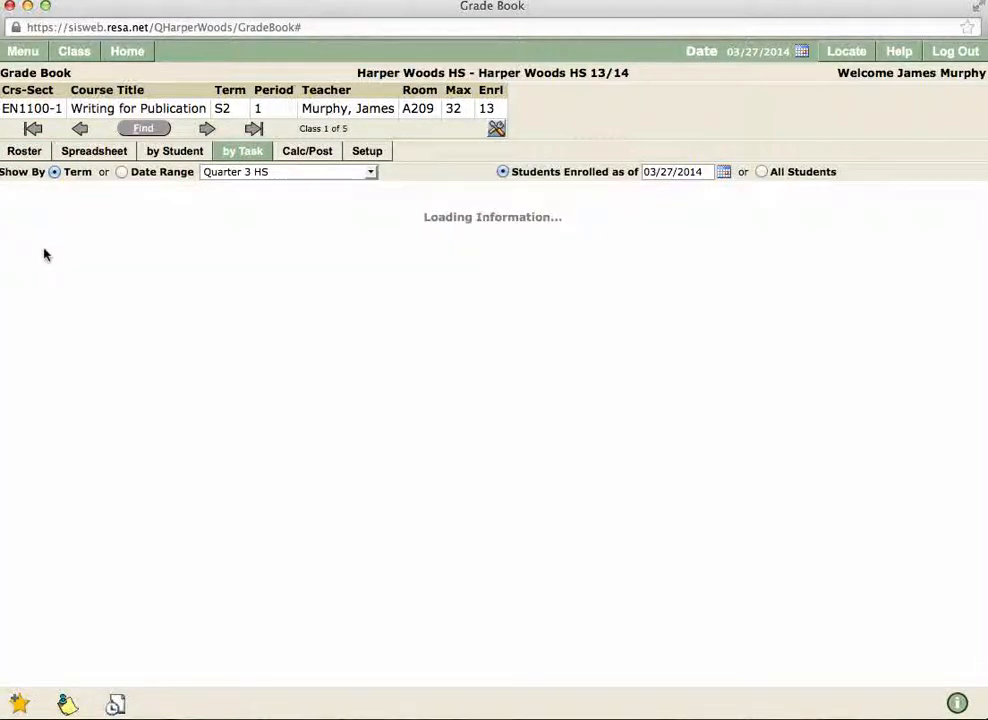
pyautogui.click(137, 218)
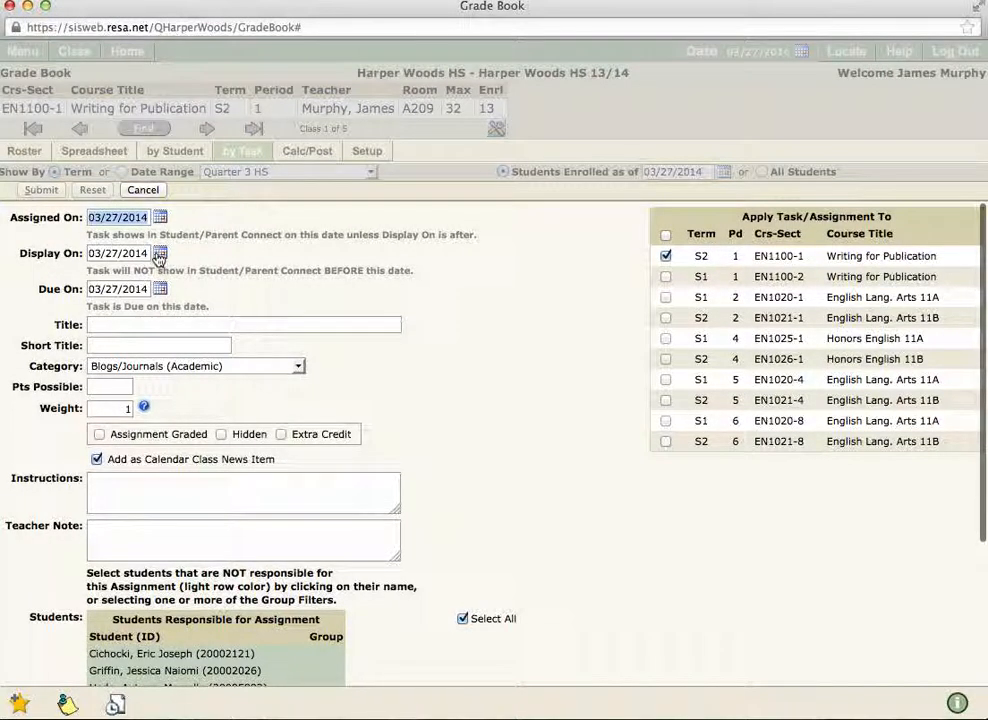
pyautogui.click(143, 322)
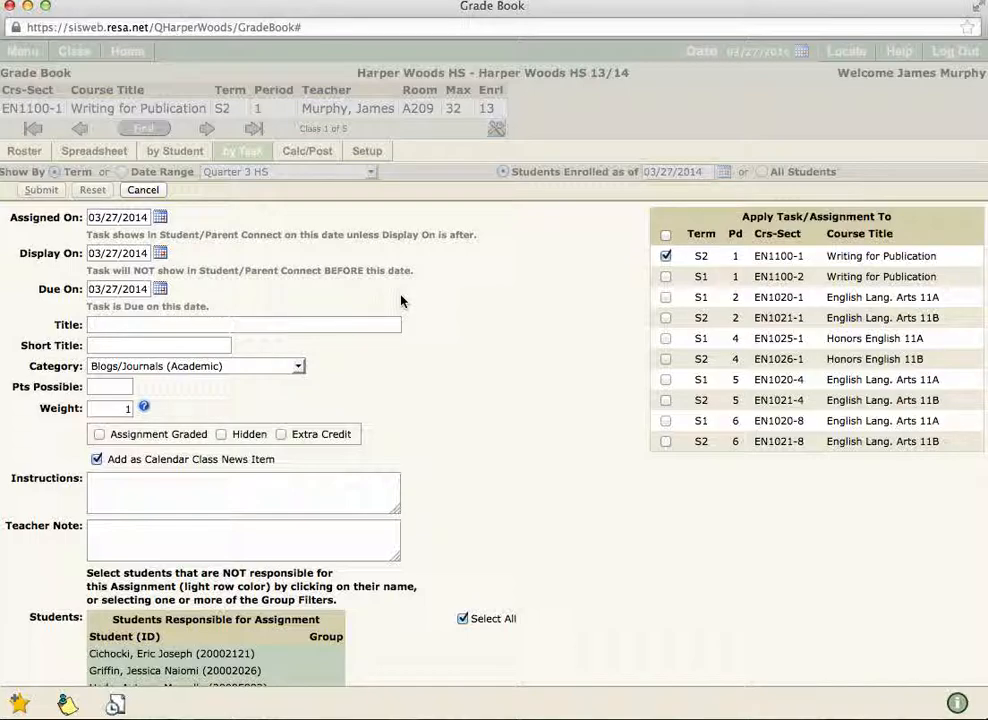
pyautogui.write('Book')
pyautogui.write('Article Revi')
pyautogui.write('ews')
pyautogui.click(204, 340)
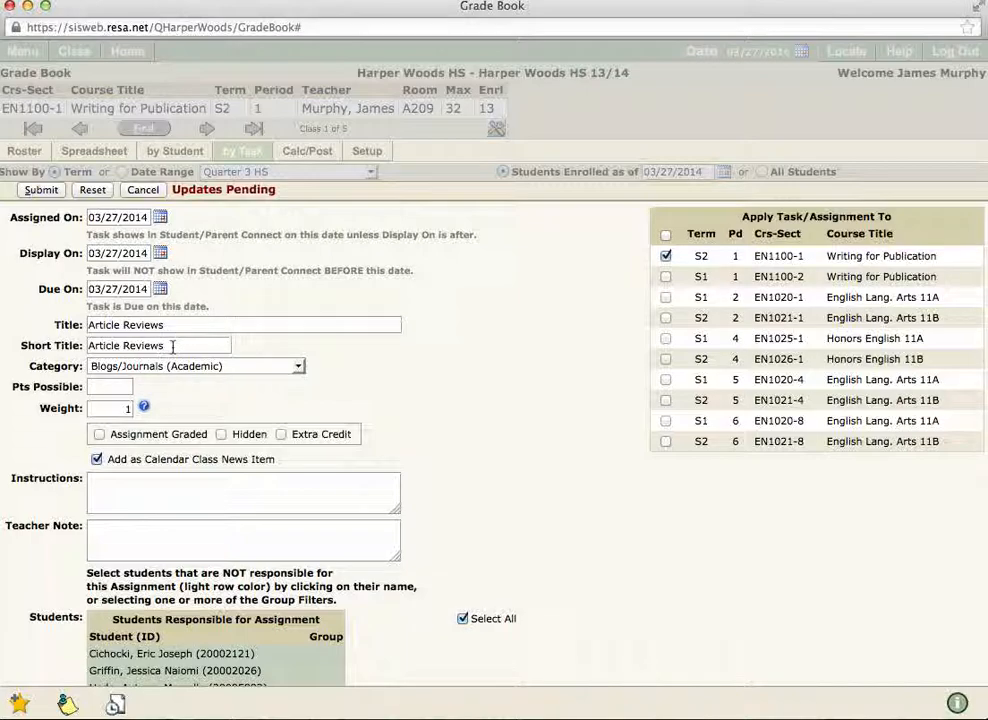
# - Set the new task's category to Article Reviews (Academic), mark it as graded and give it a weight of 10
pyautogui.click(198, 366)
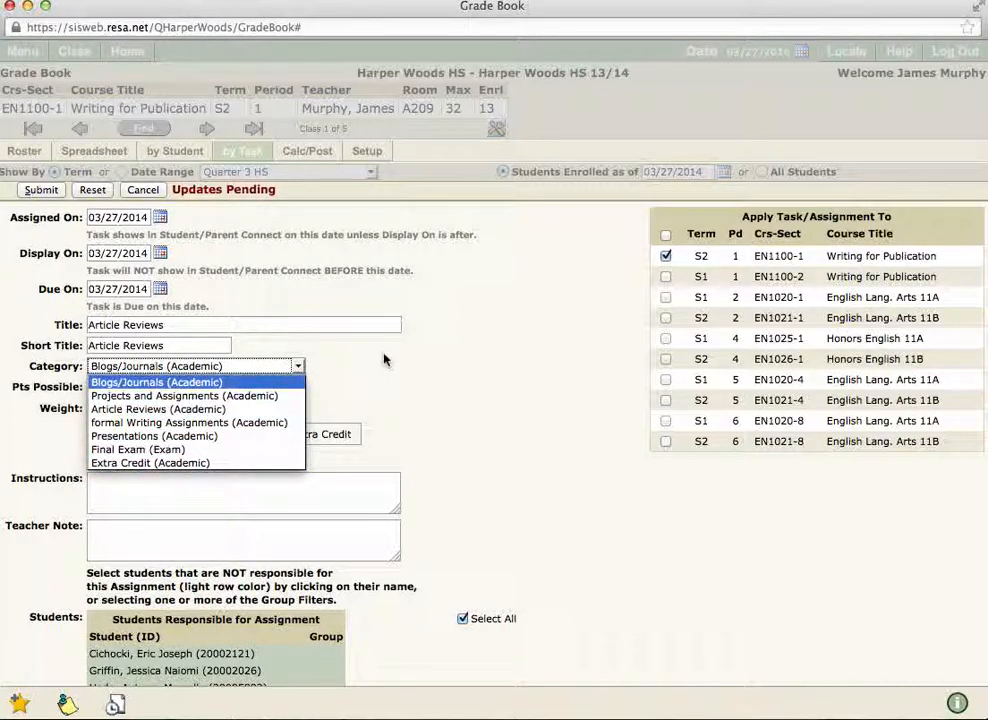
pyautogui.click(215, 409)
pyautogui.click(122, 386)
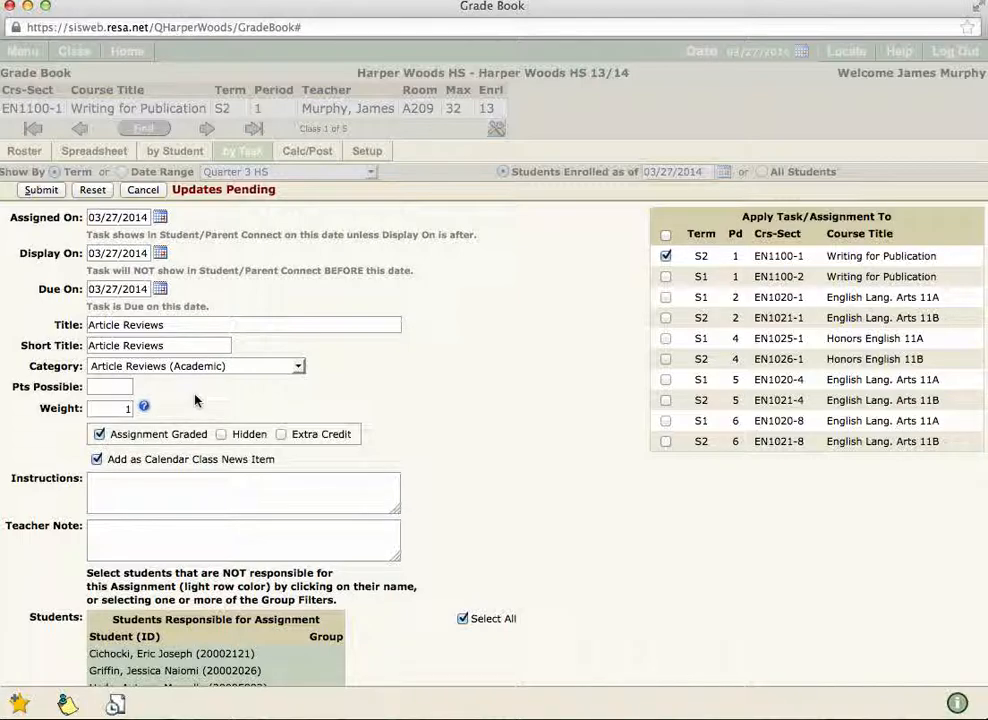
pyautogui.scroll(-2, 194, 399)
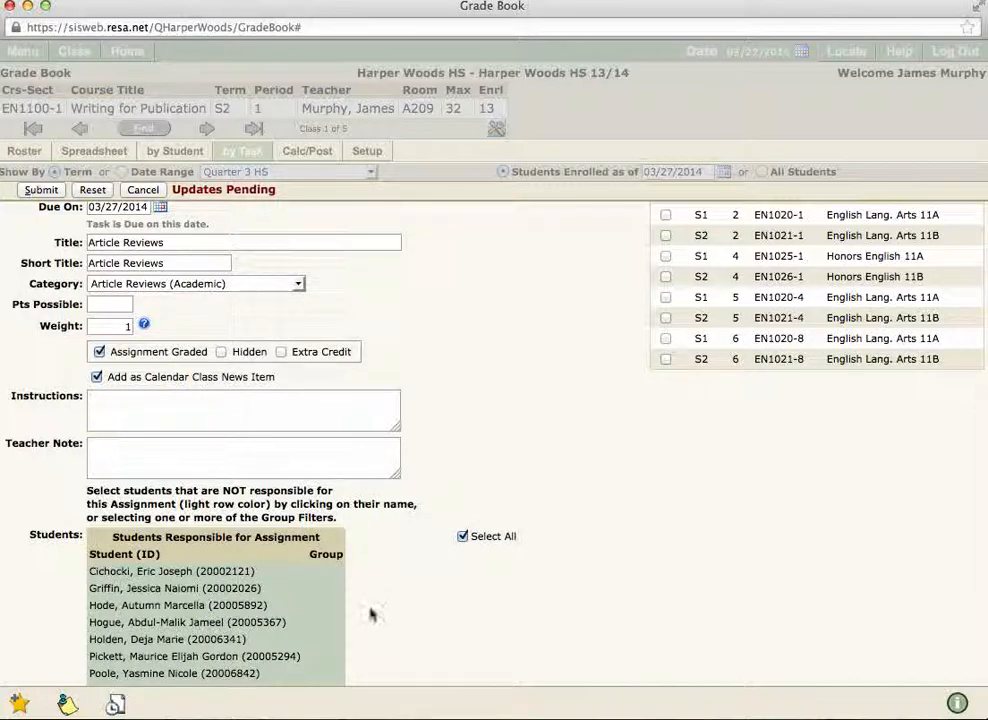
pyautogui.click(99, 352)
pyautogui.scroll(-2, 265, 395)
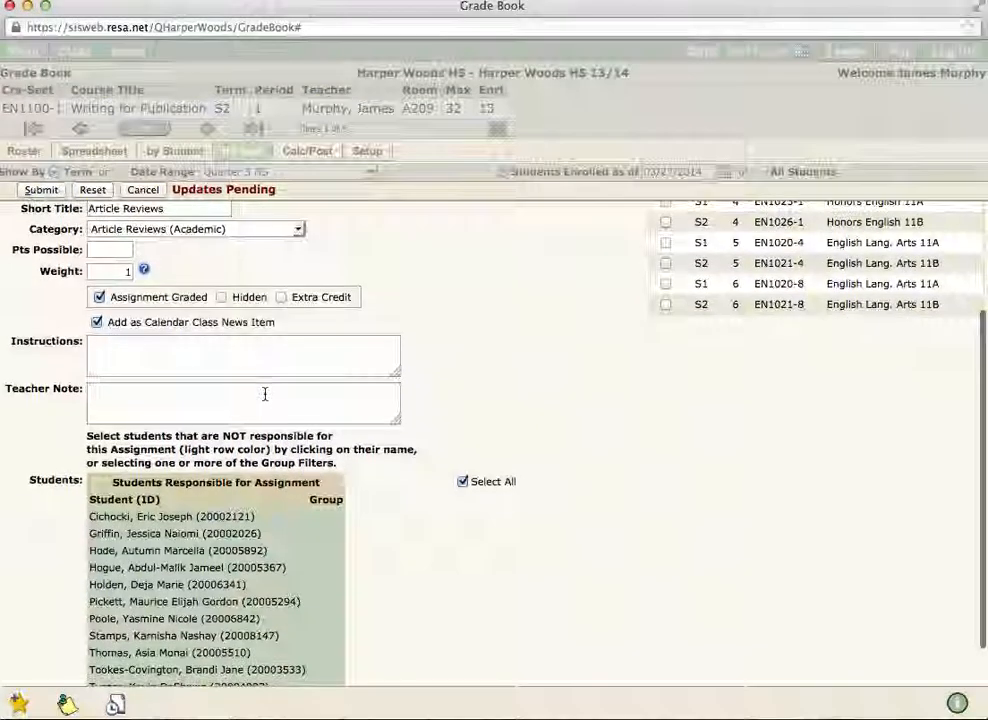
pyautogui.scroll(1, 265, 393)
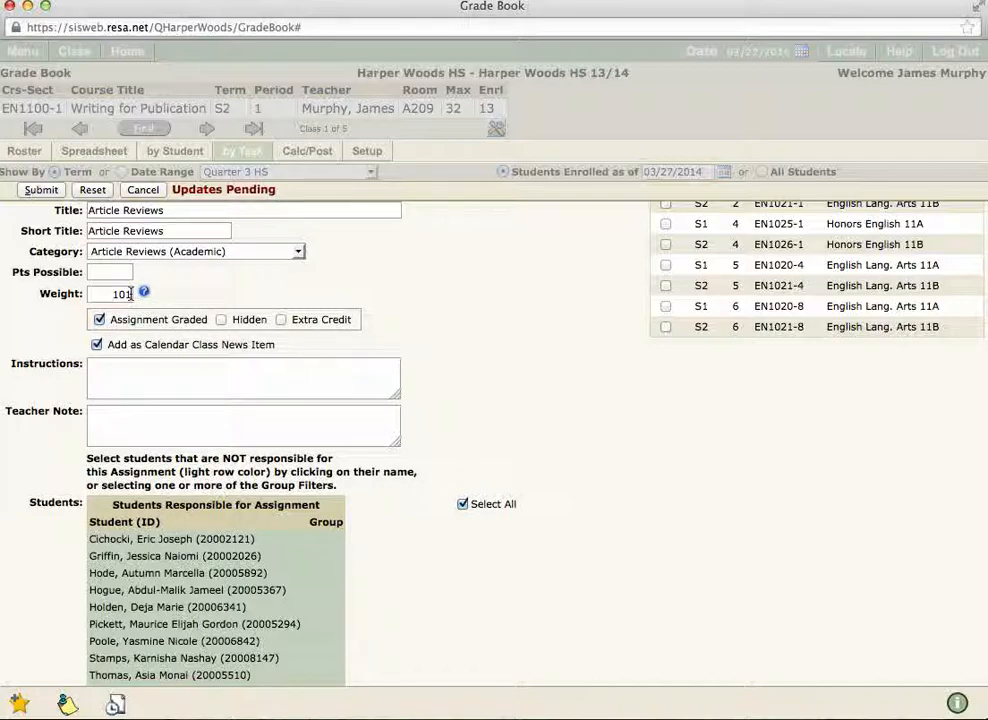
pyautogui.scroll(-3, 265, 445)
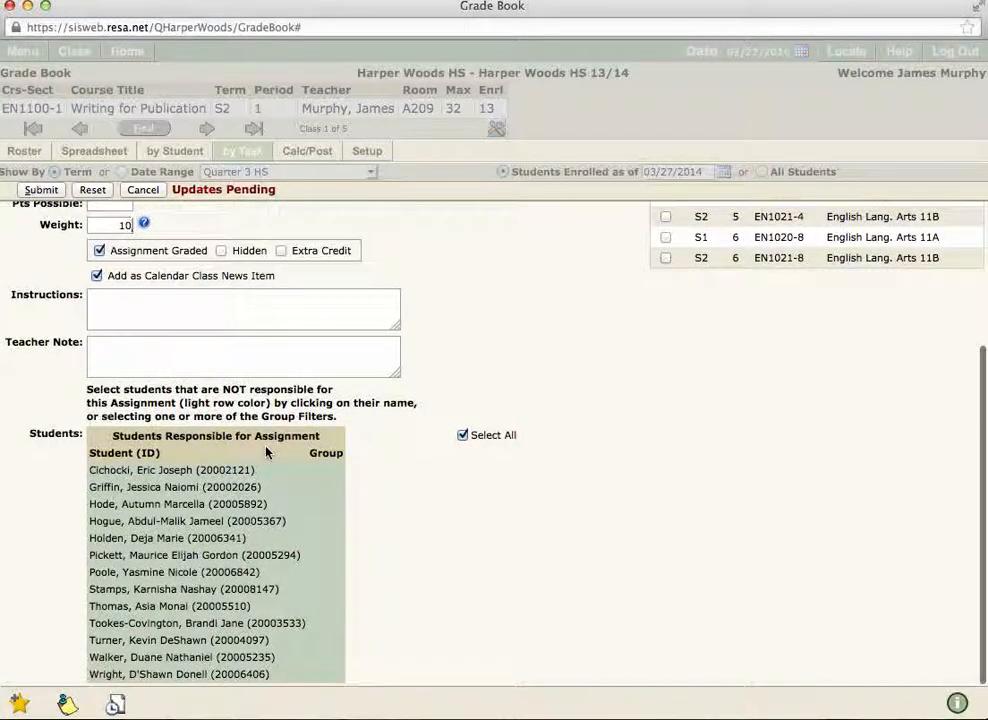
# - Save the new Article Reviews task and submit its score sheet with Assignment Graded checked
pyautogui.scroll(5, 420, 524)
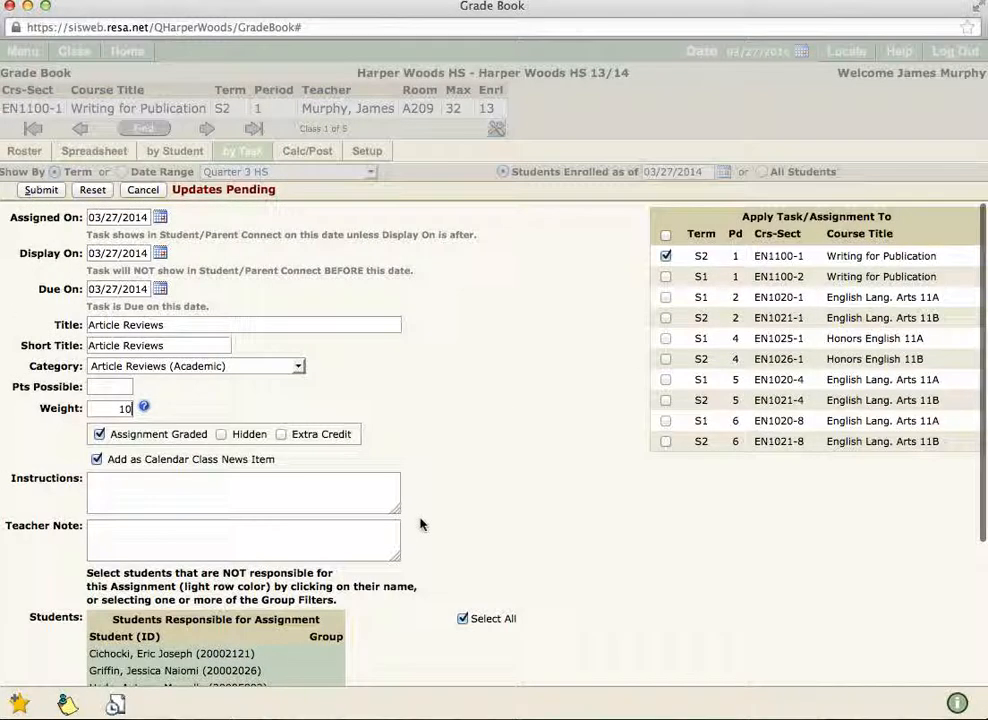
pyautogui.click(42, 192)
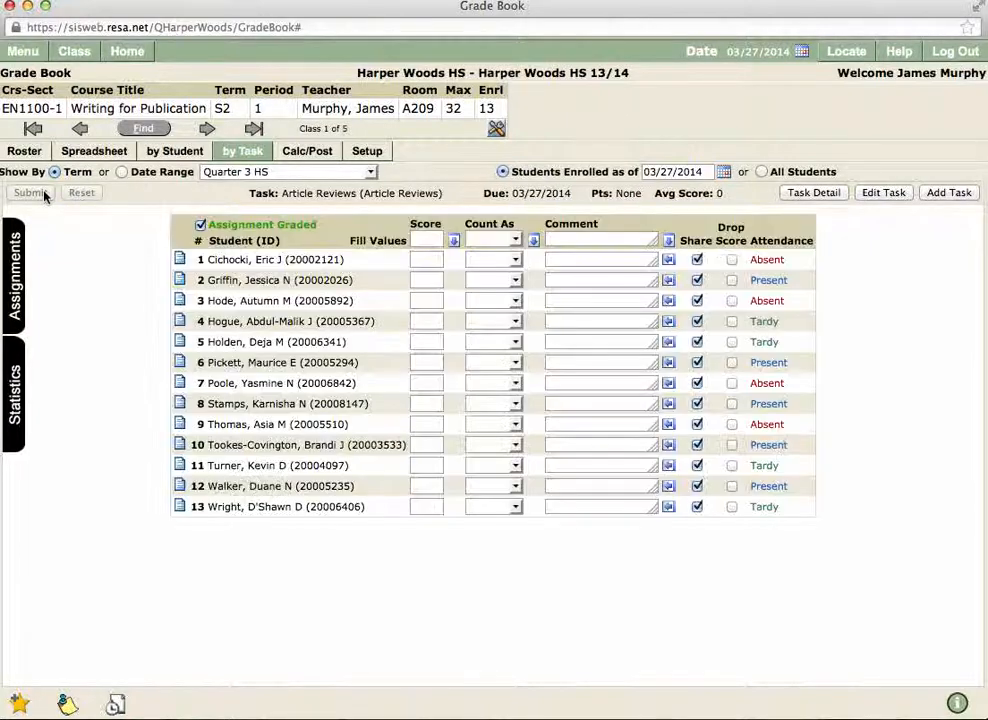
pyautogui.click(201, 226)
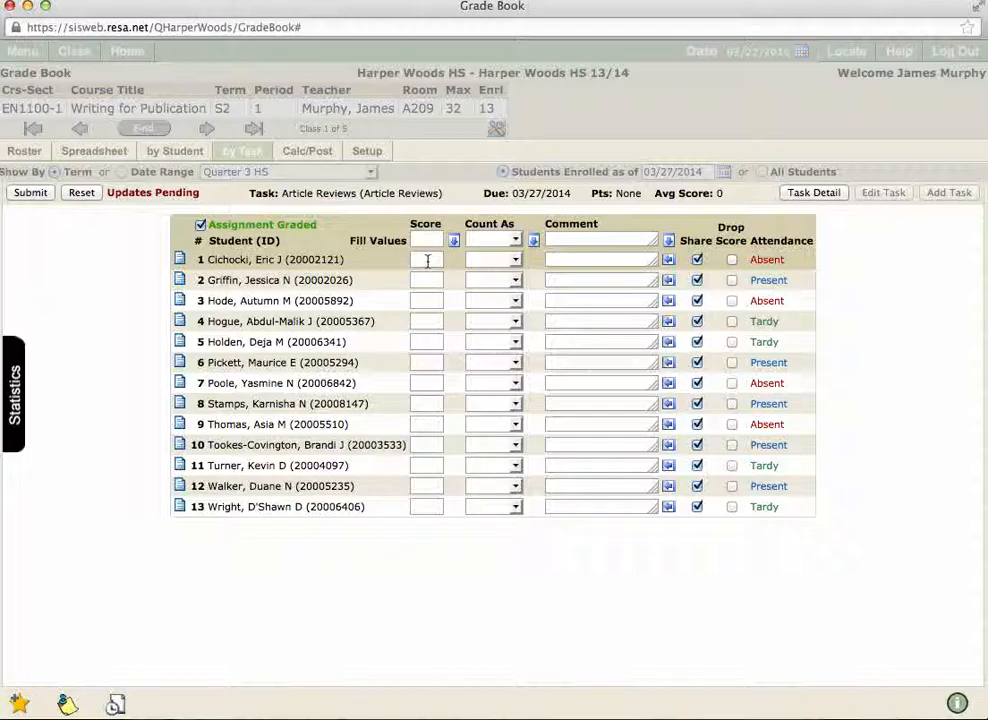
pyautogui.click(31, 192)
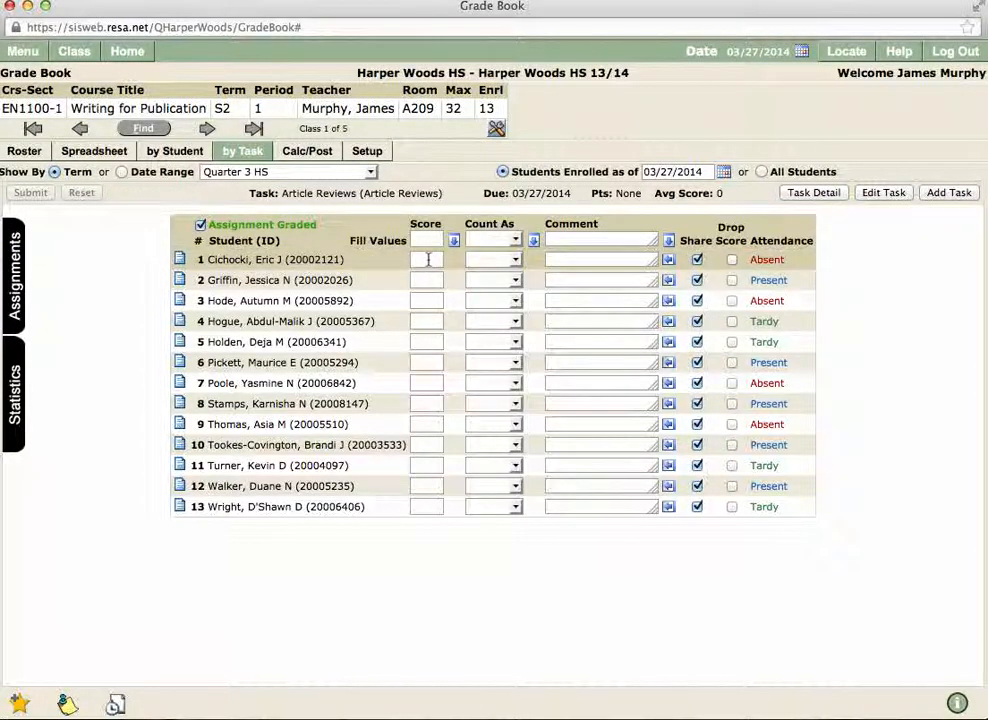
# - Enter Article Reviews scores of 10 and 12 for the first two students, check the second student's Count As choices, and save
pyautogui.press('Return')
pyautogui.write('12')
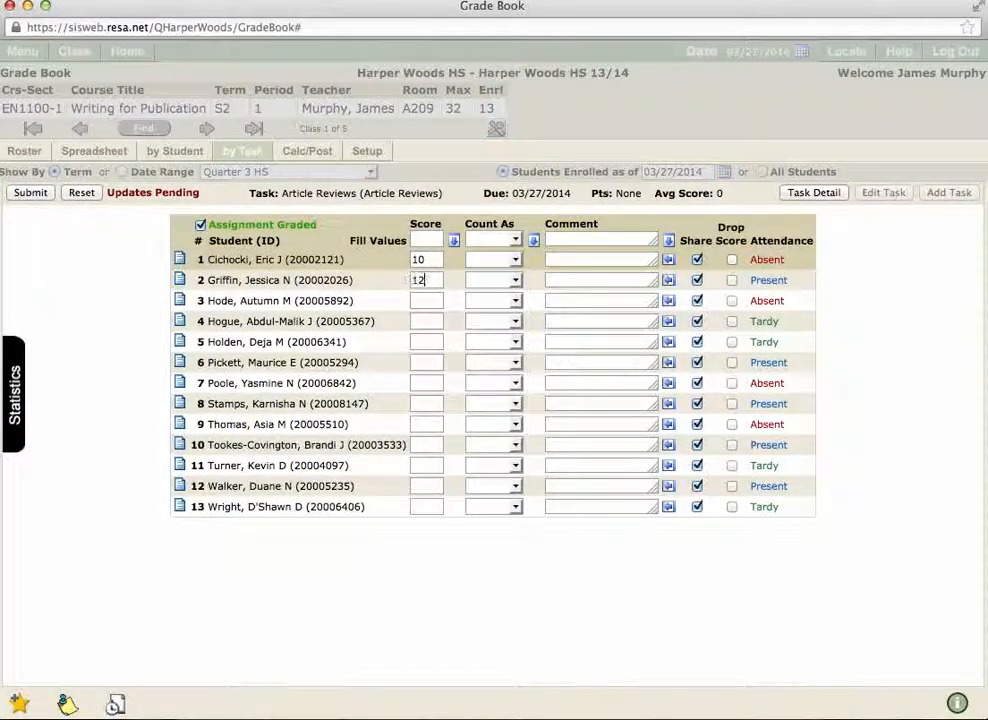
pyautogui.click(515, 280)
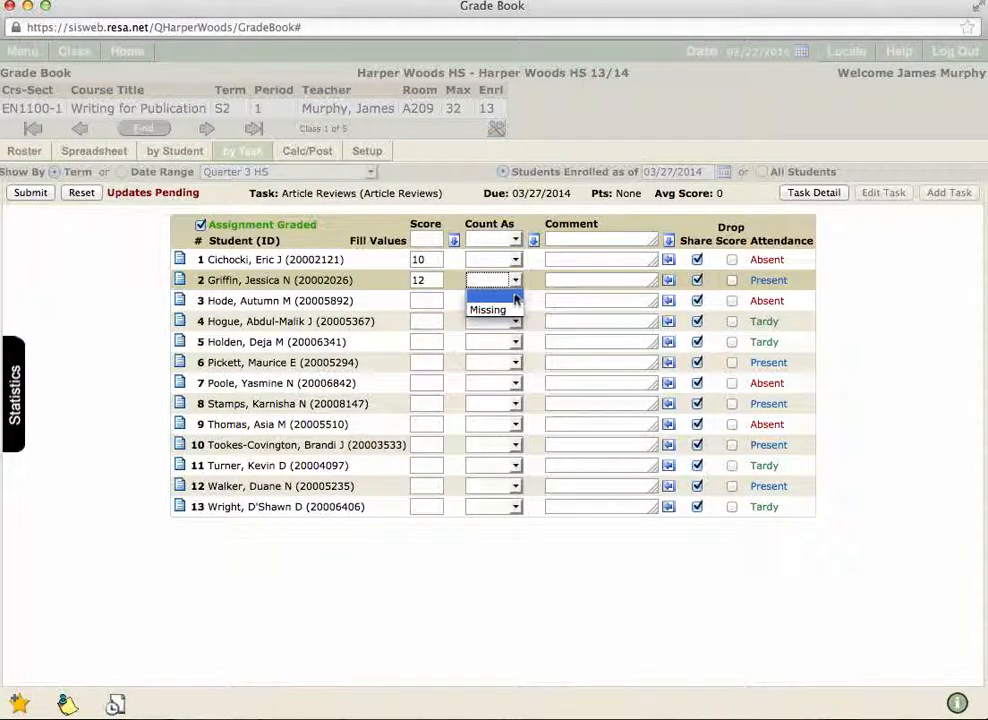
pyautogui.click(518, 281)
pyautogui.click(518, 281)
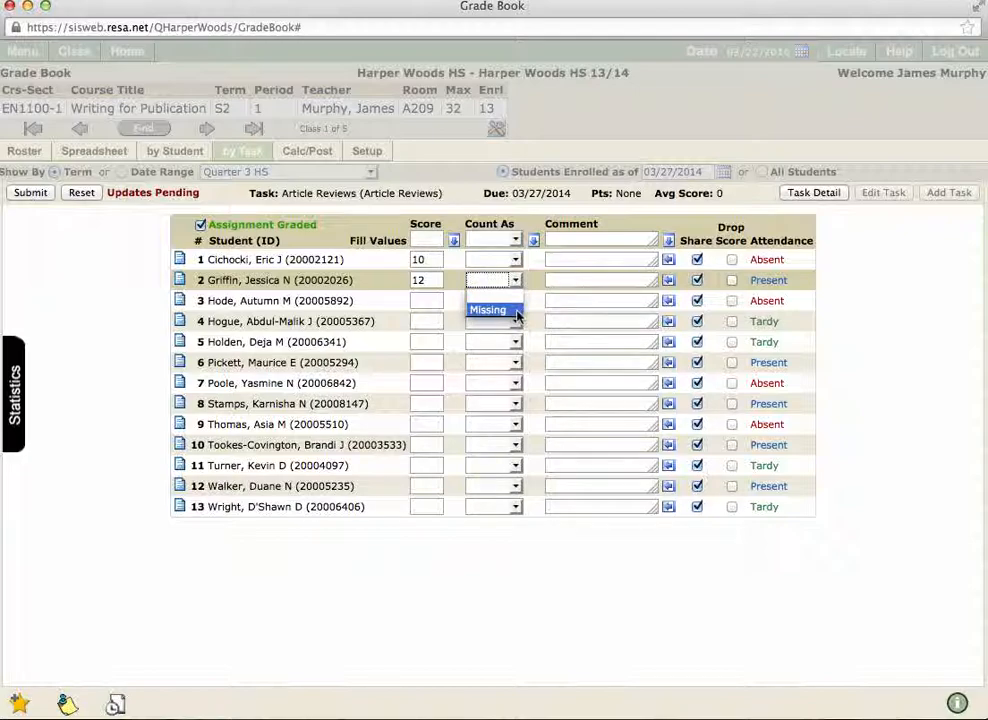
pyautogui.click(518, 281)
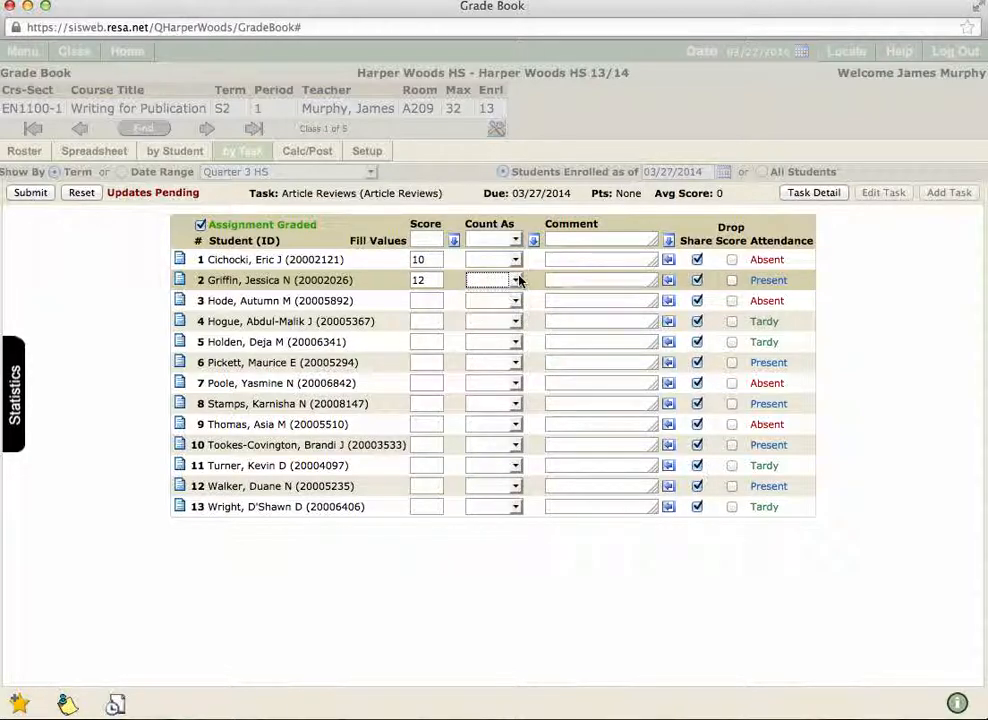
pyautogui.click(433, 280)
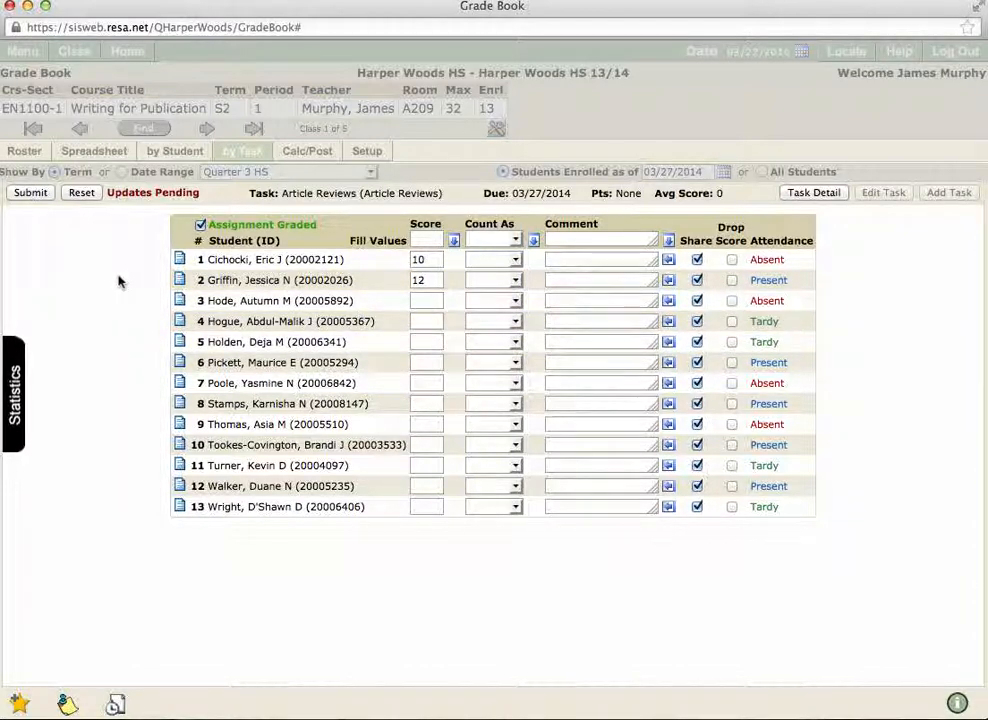
pyautogui.click(30, 194)
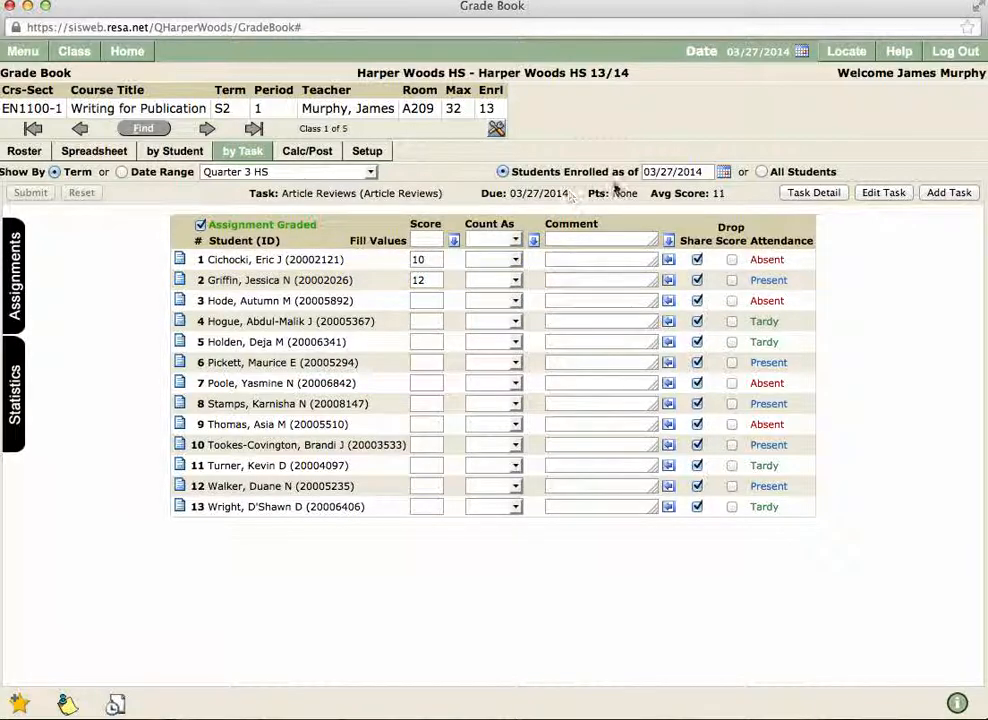
# - Fill the remaining students' empty Article Reviews scores with 0 and save the scores
pyautogui.click(424, 240)
pyautogui.write('0')
pyautogui.click(453, 241)
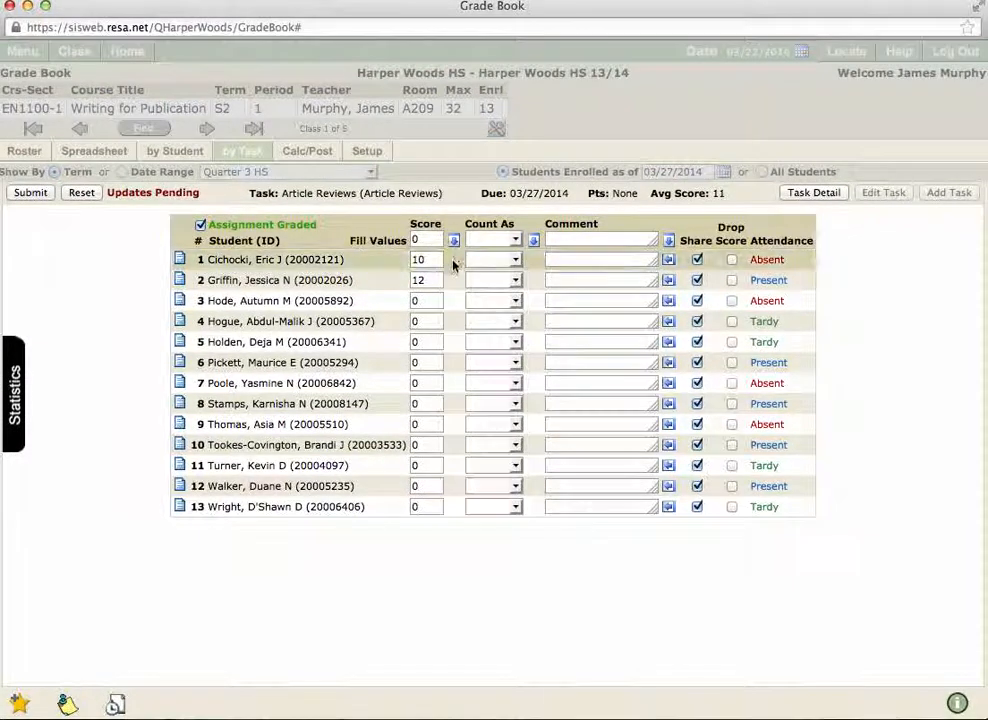
pyautogui.click(29, 192)
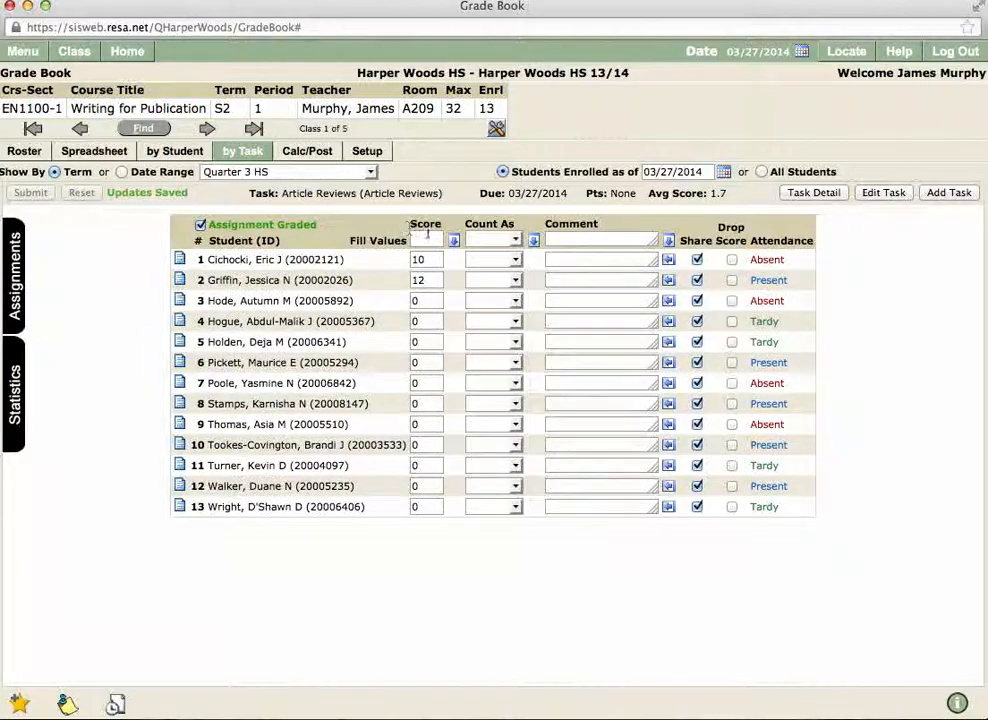
# - Remove all students' scores from the Article Reviews task and save the cleared score sheet
pyautogui.click(455, 242)
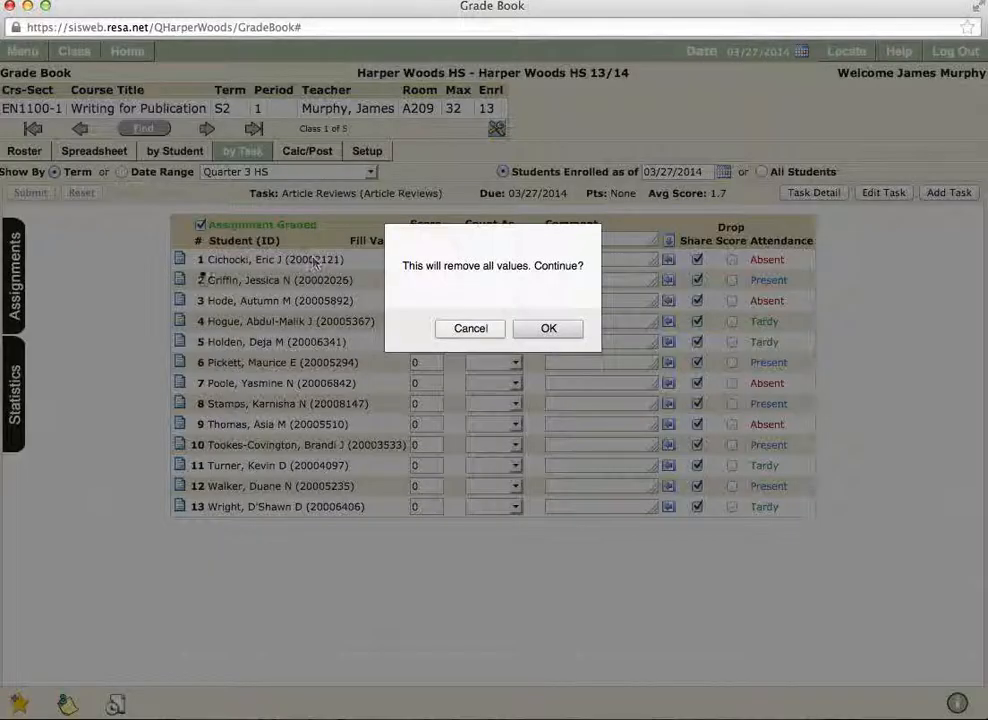
pyautogui.click(549, 328)
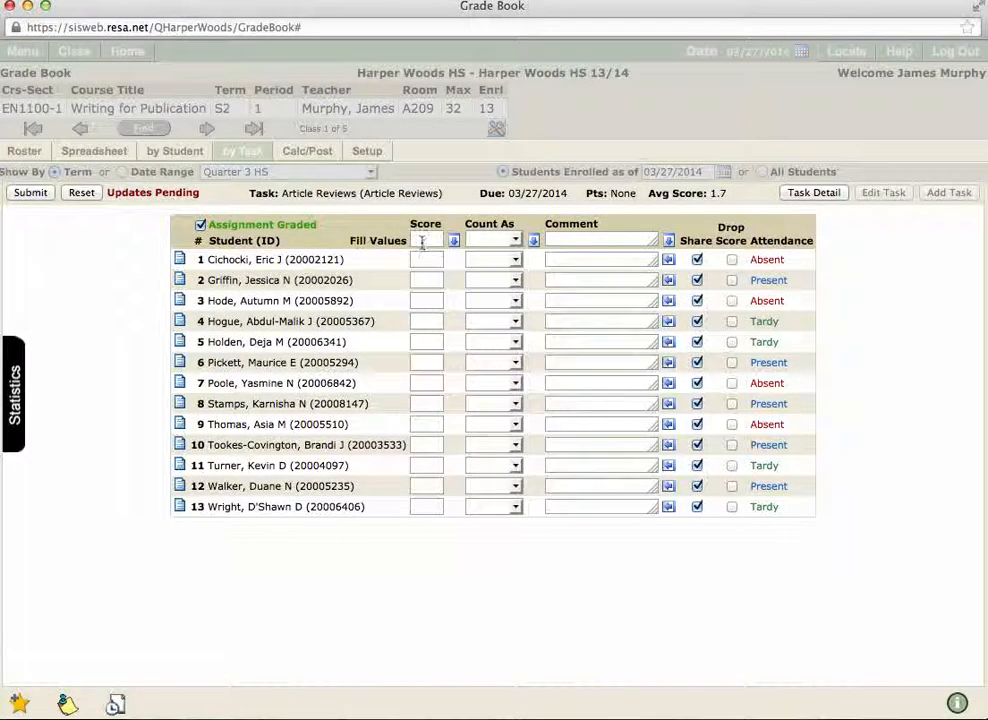
pyautogui.click(454, 242)
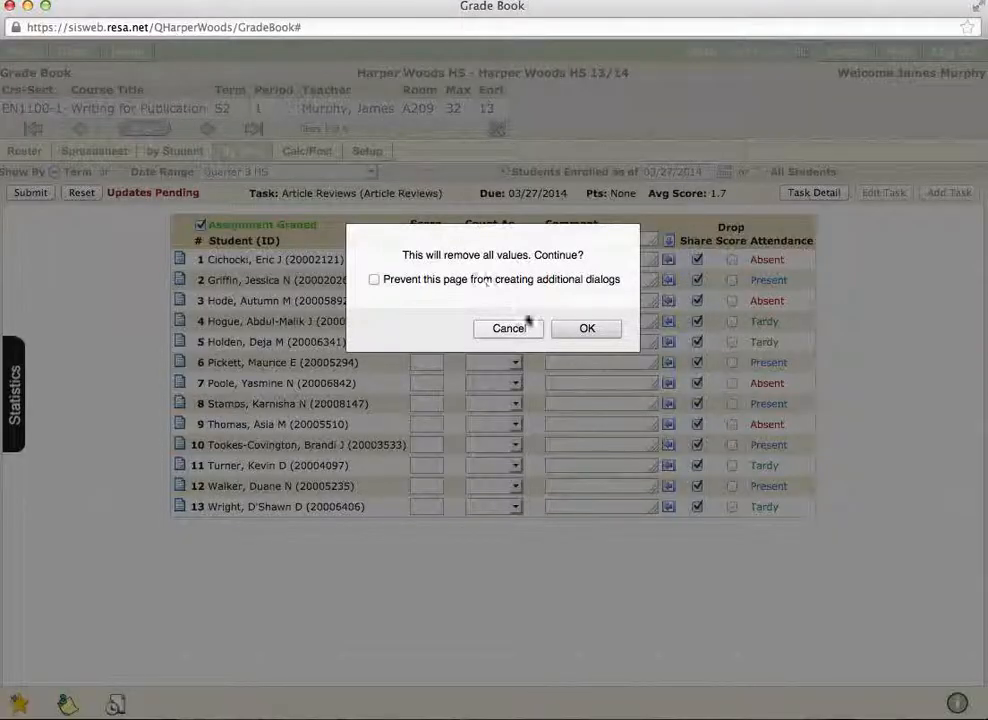
pyautogui.click(584, 328)
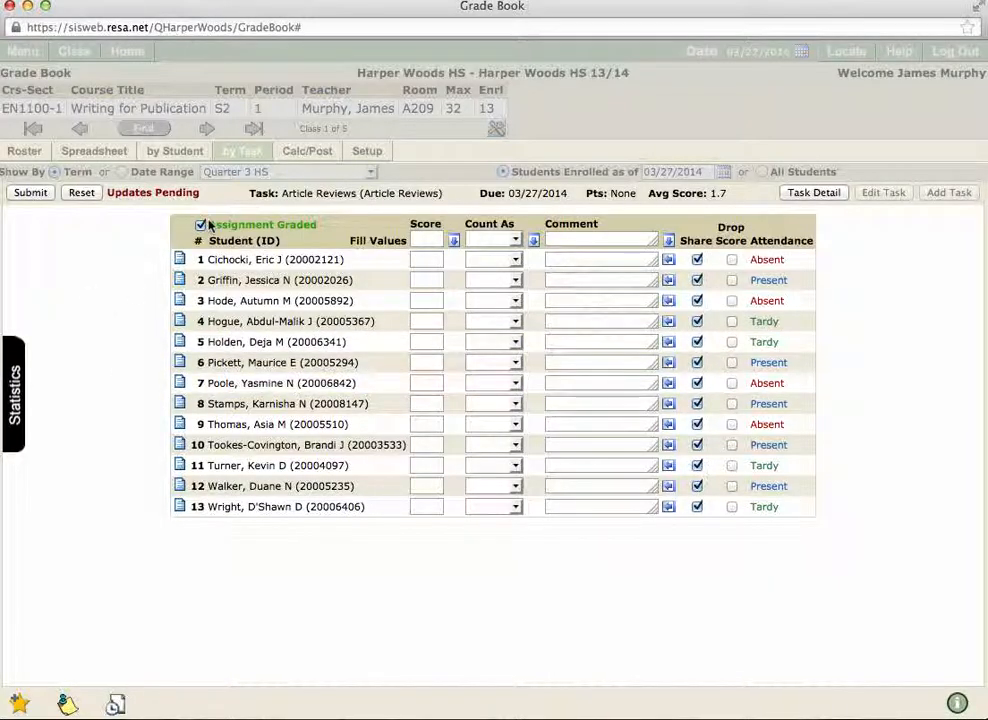
pyautogui.click(46, 194)
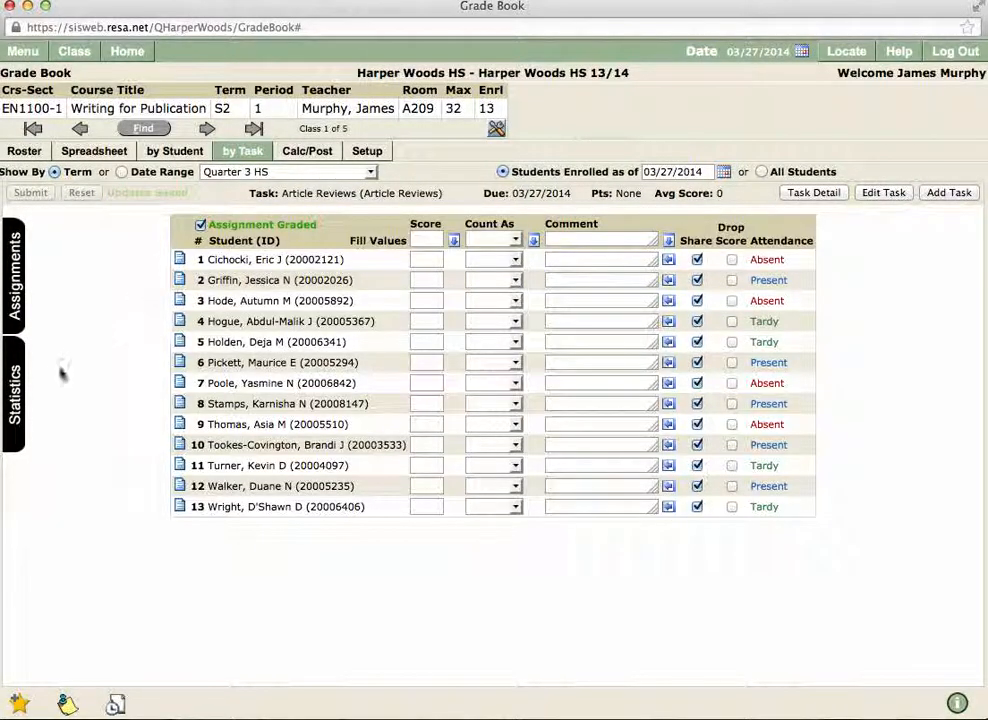
# - Check the Quarter 3 HS marks on the class roster and the assignment list in the setup area
pyautogui.click(24, 151)
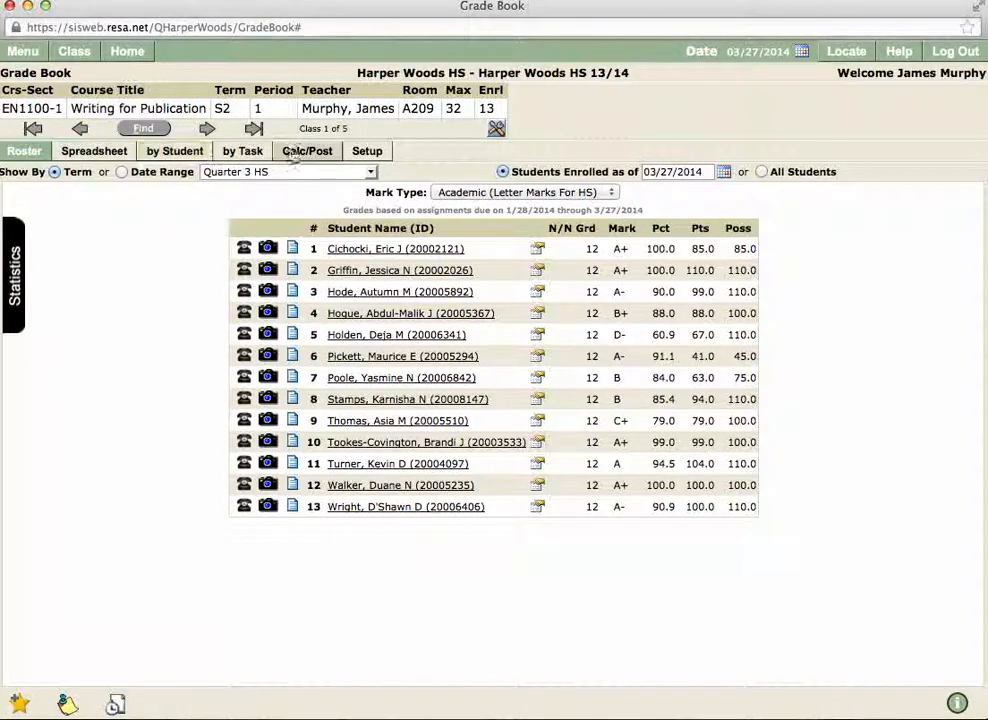
pyautogui.click(366, 151)
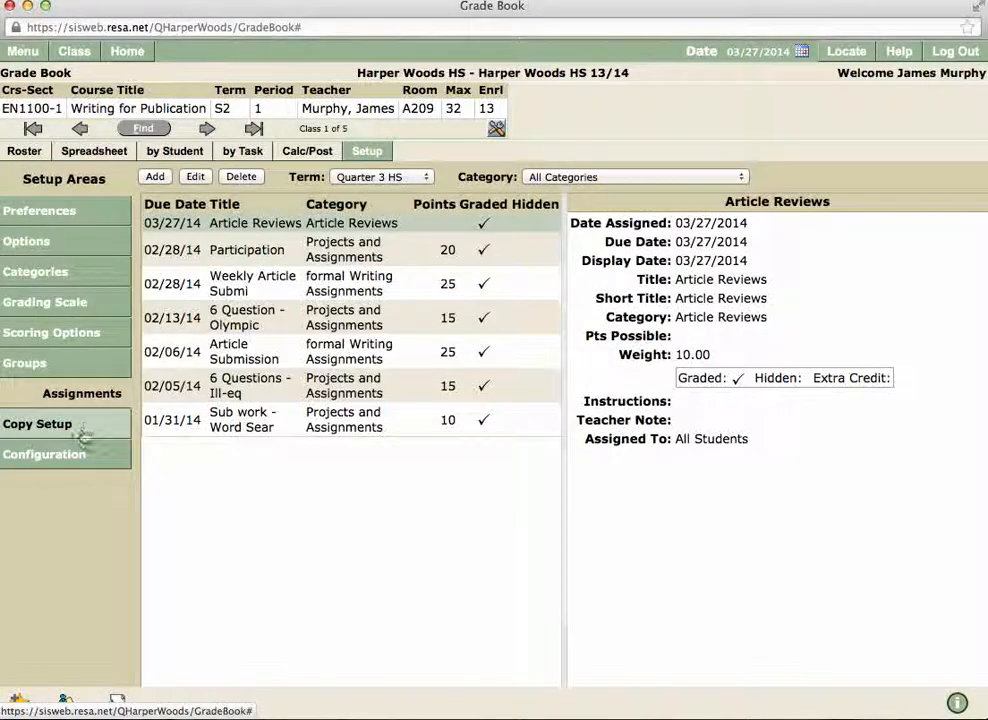